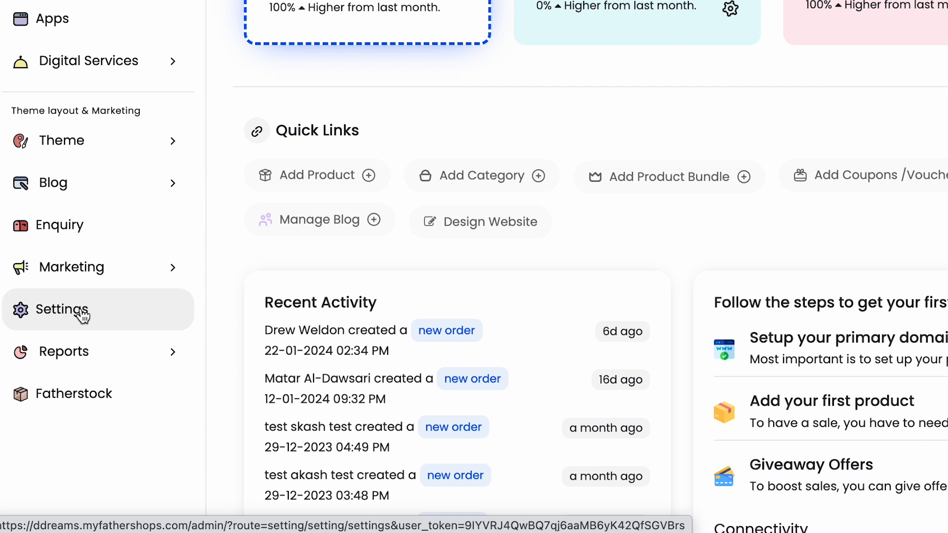
# In the store settings, fill the Meta Tag Description with the text starting "Elevate your fitness journey with Drewfit's high-quality and stylish gymwear", without a leading blank line.
pyautogui.click(82, 315)
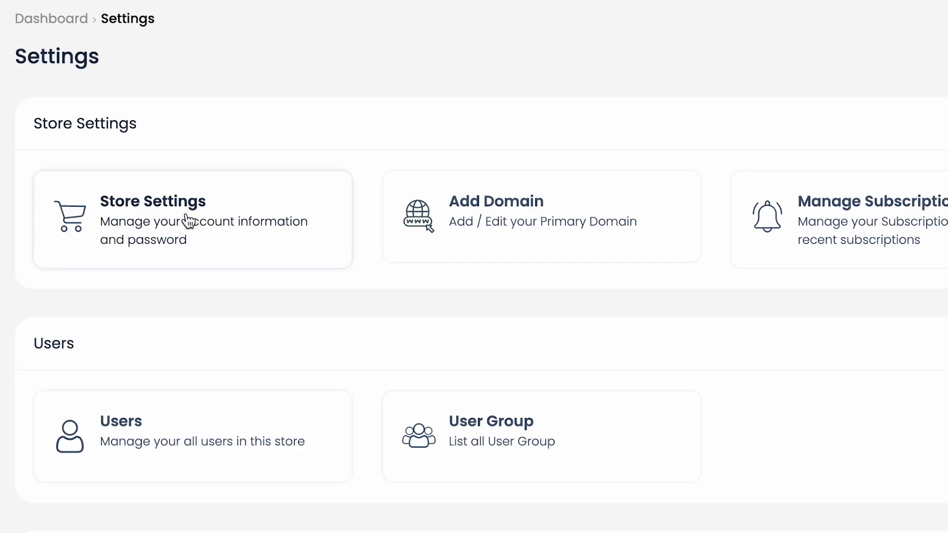
pyautogui.click(189, 221)
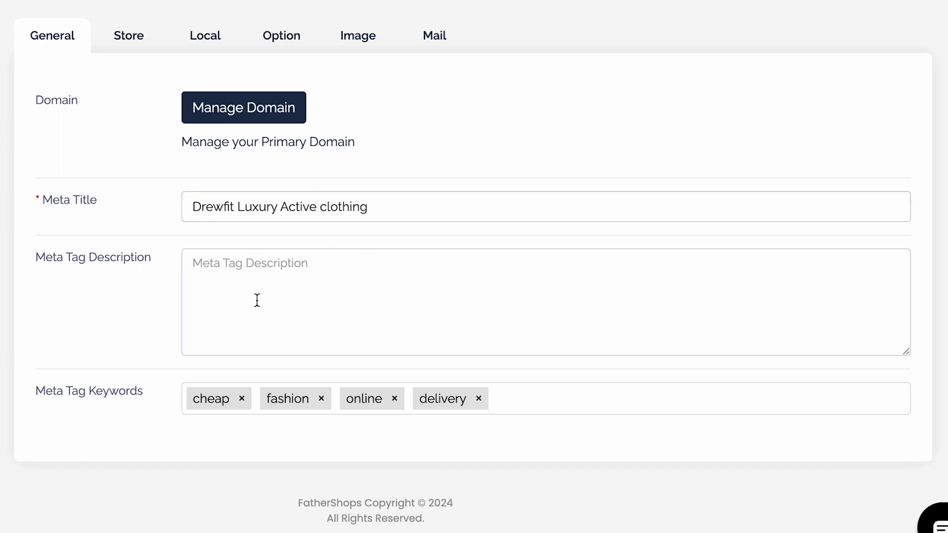
pyautogui.click(368, 277)
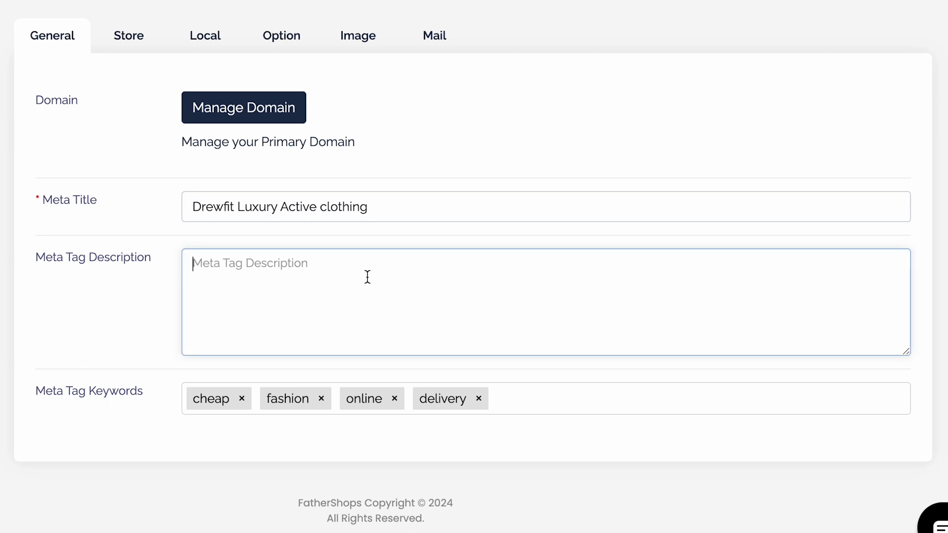
pyautogui.write('"Elevate your fitness journey with Drewfit\'s high-quality and stylish gymwear. Find the perfect balance of fashion and function, empowering you to look and feel your best during workouts. Discover our performance-driven collection, meticulously crafted to enhance your athletic performance and boost your confidence. Shop now and redefine what it means to train in style."')
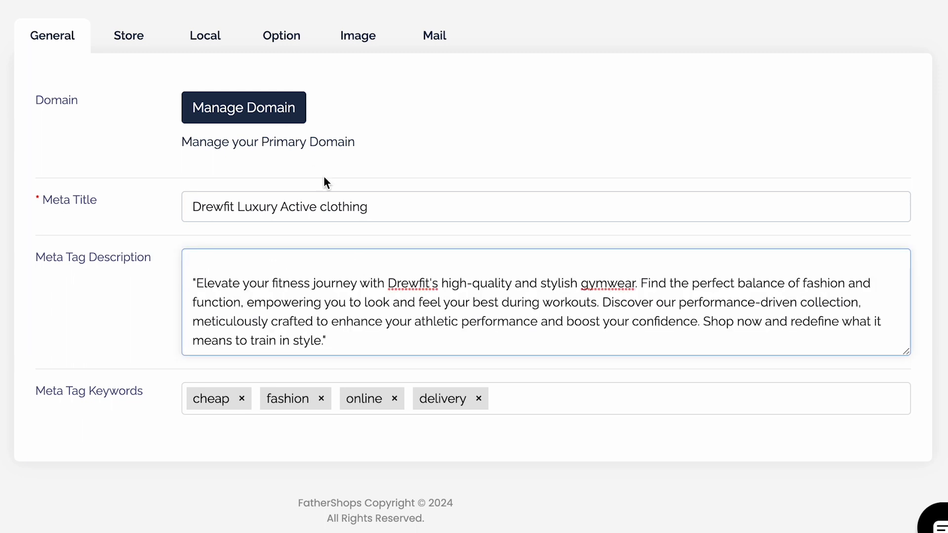
pyautogui.scroll(-1, 258, 269)
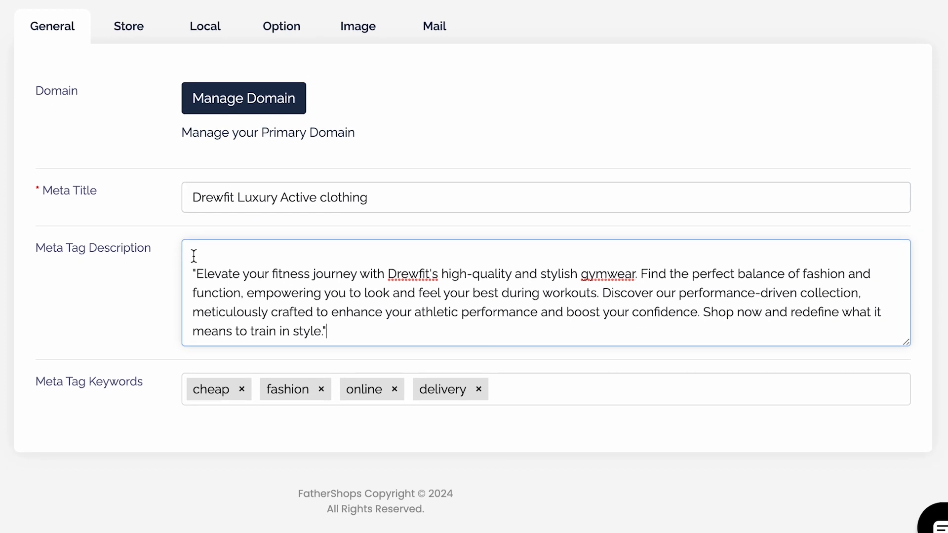
pyautogui.click(193, 274)
pyautogui.press('BackSpace')
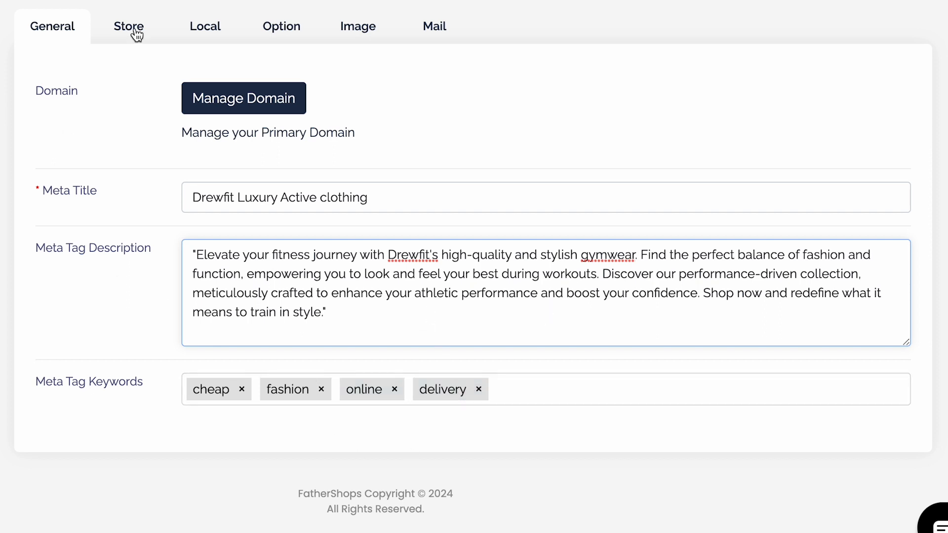
# Review the store details, from name, owner, address and contact fields to the image, opening times, comment and maintenance mode.
pyautogui.click(137, 34)
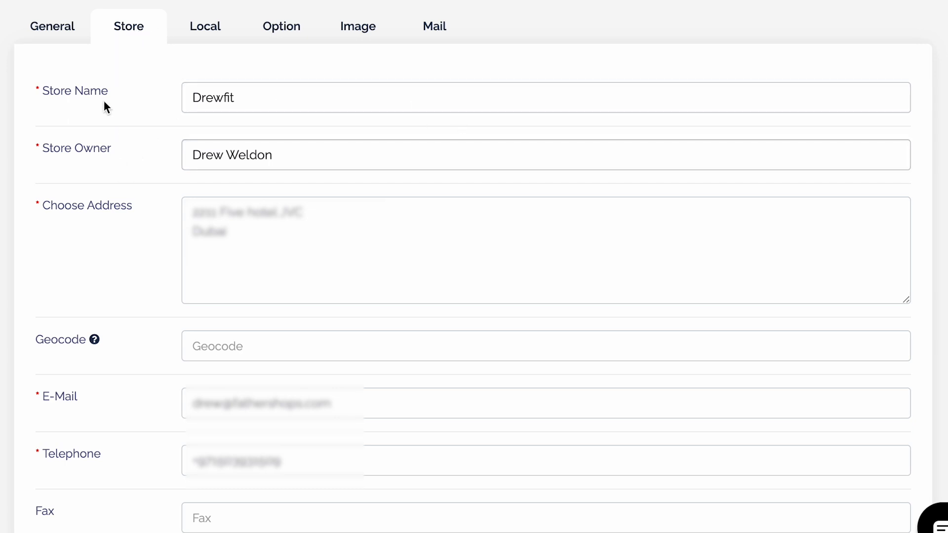
pyautogui.scroll(1, 132, 98)
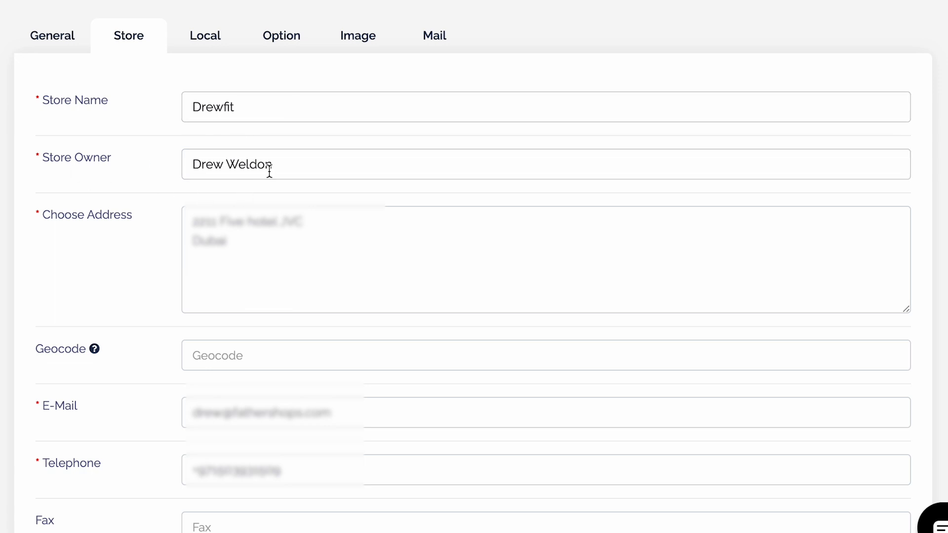
pyautogui.scroll(-2, 272, 170)
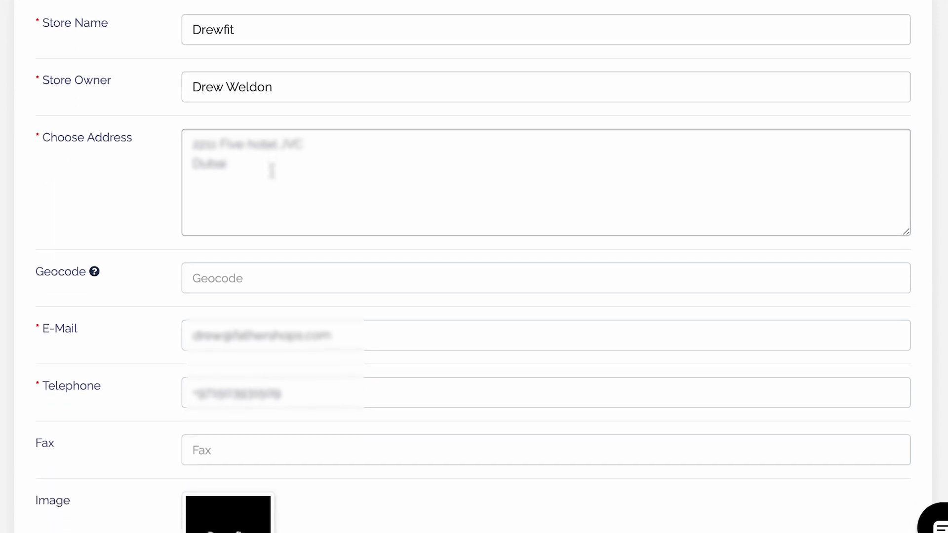
pyautogui.scroll(-2, 229, 146)
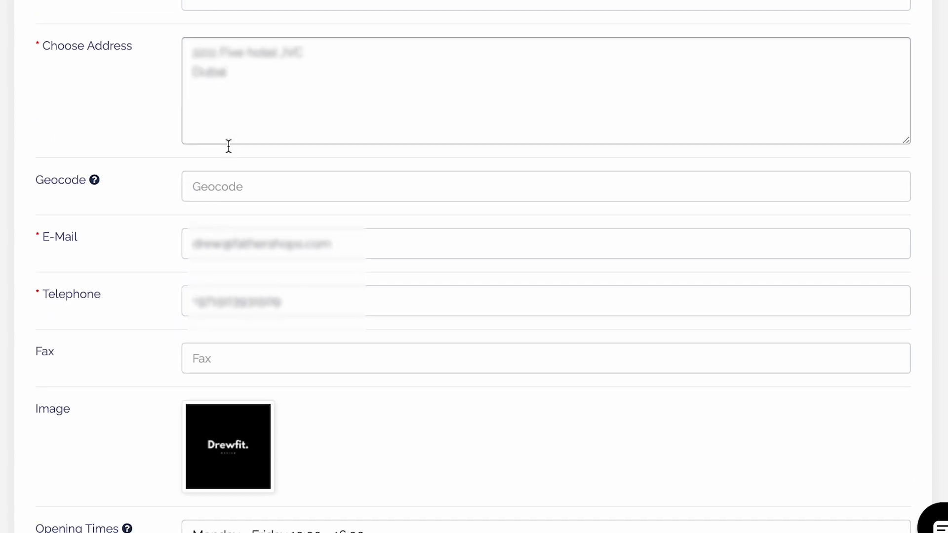
pyautogui.scroll(-2, 174, 218)
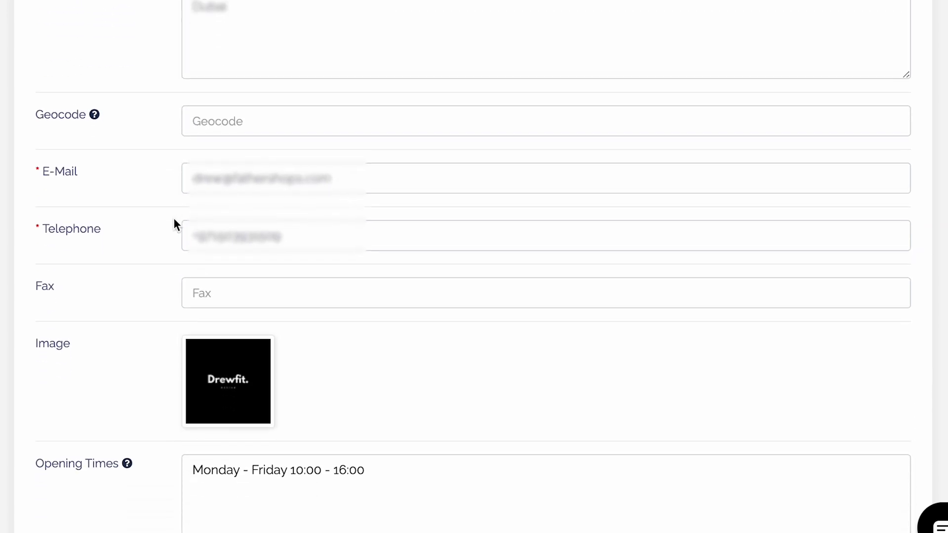
pyautogui.moveTo(87, 119)
pyautogui.scroll(-2, 292, 224)
pyautogui.scroll(-3, 292, 221)
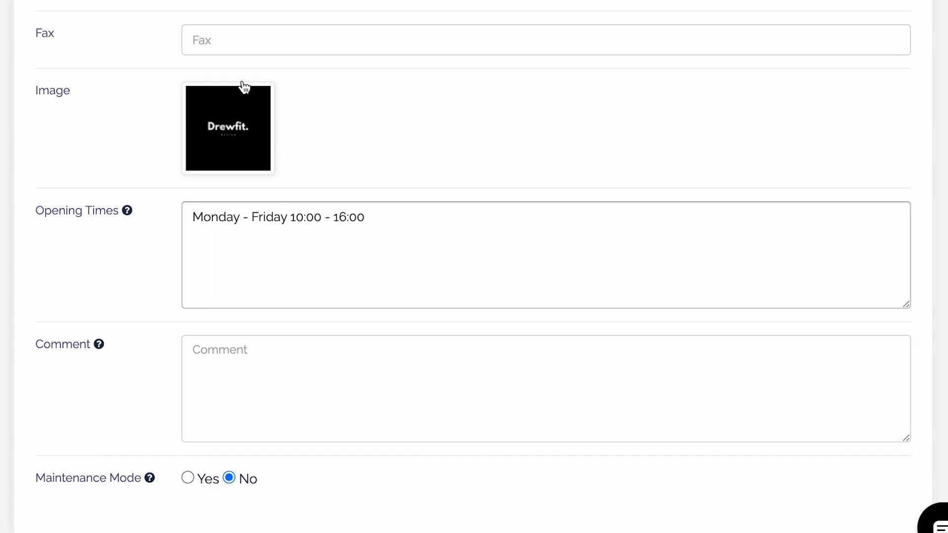
pyautogui.scroll(-1, 217, 156)
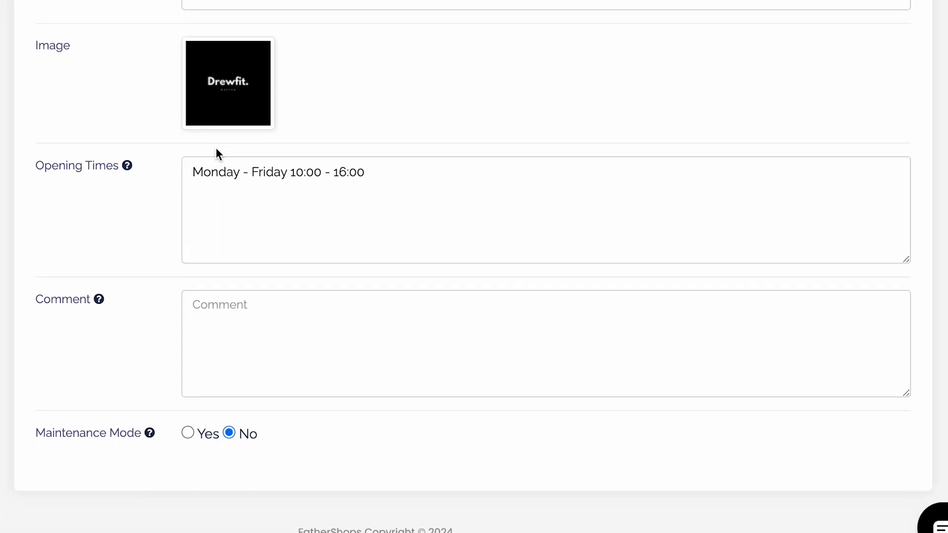
pyautogui.click(260, 250)
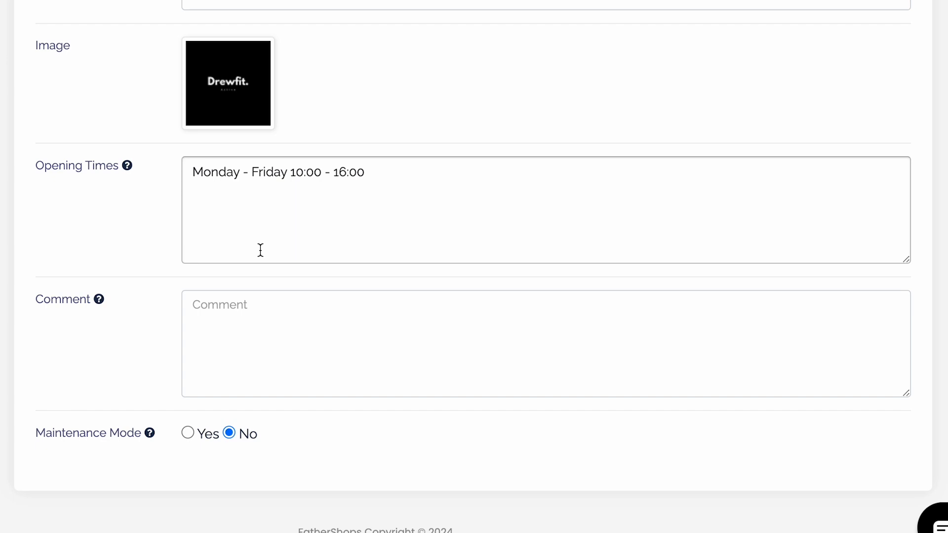
pyautogui.click(313, 328)
# Review the local settings for country, region, time zone, languages, currency and measurement classes.
pyautogui.scroll(10, 398, 214)
pyautogui.click(213, 47)
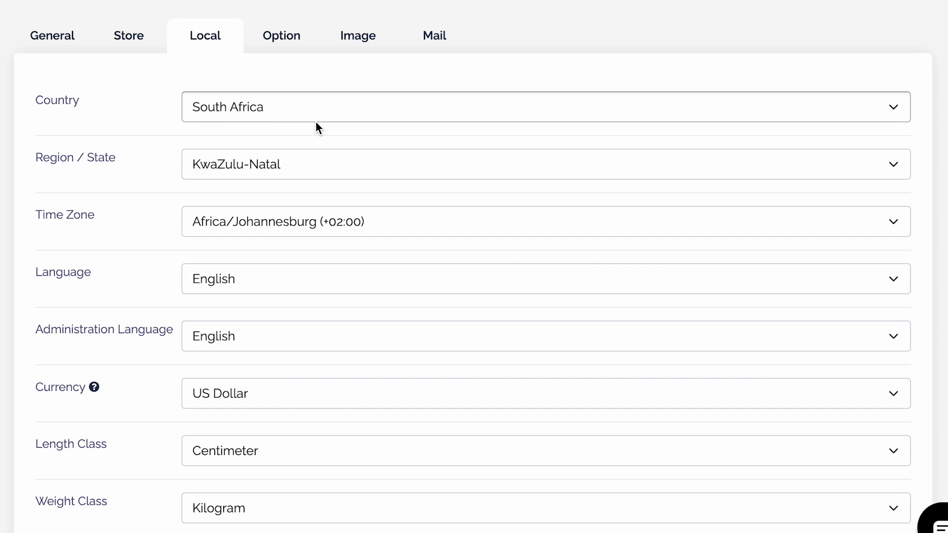
pyautogui.scroll(-1, 313, 173)
pyautogui.scroll(-2, 313, 171)
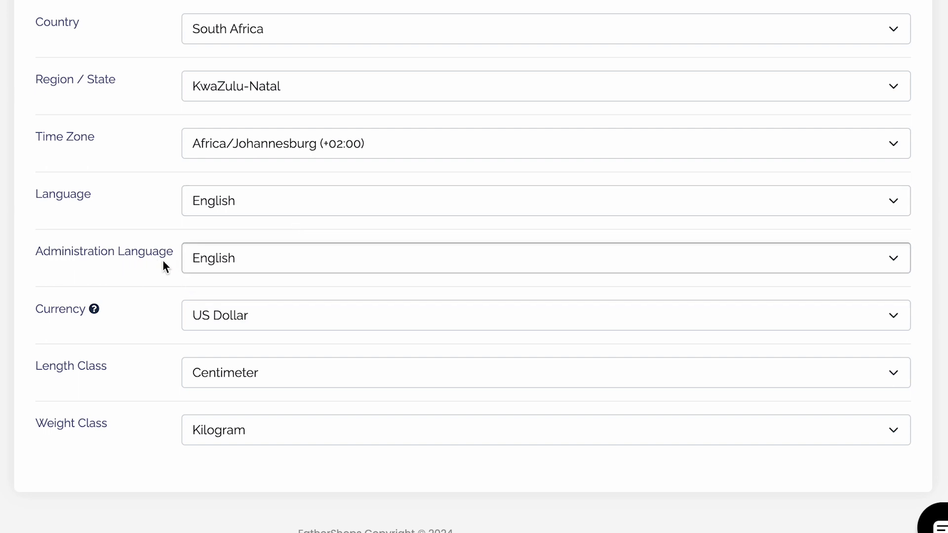
pyautogui.scroll(-1, 254, 267)
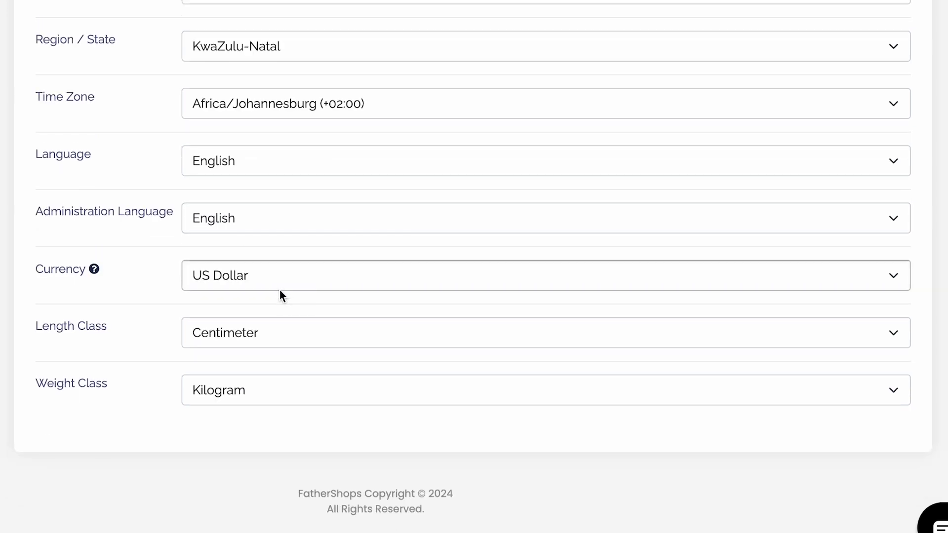
# Check the available length classes and choose Kilogram as the weight class.
pyautogui.click(453, 340)
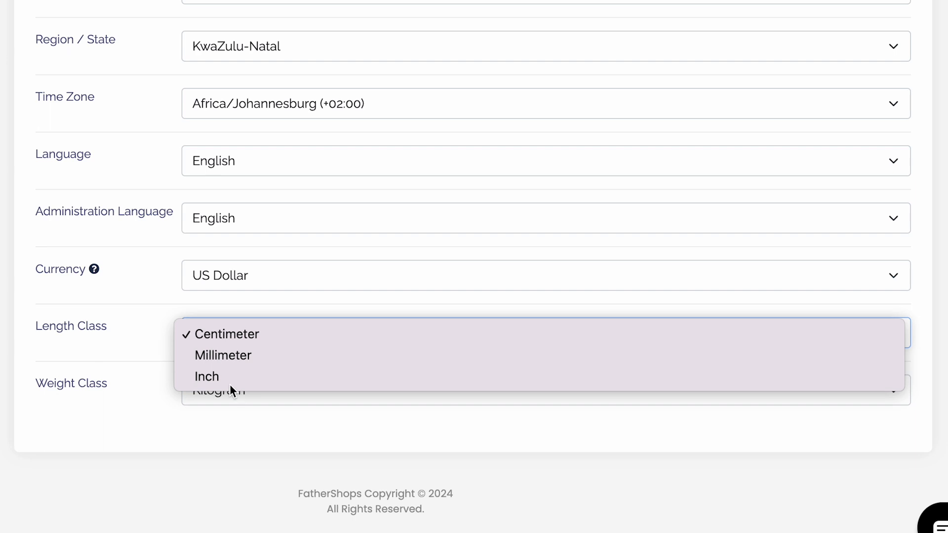
pyautogui.click(129, 318)
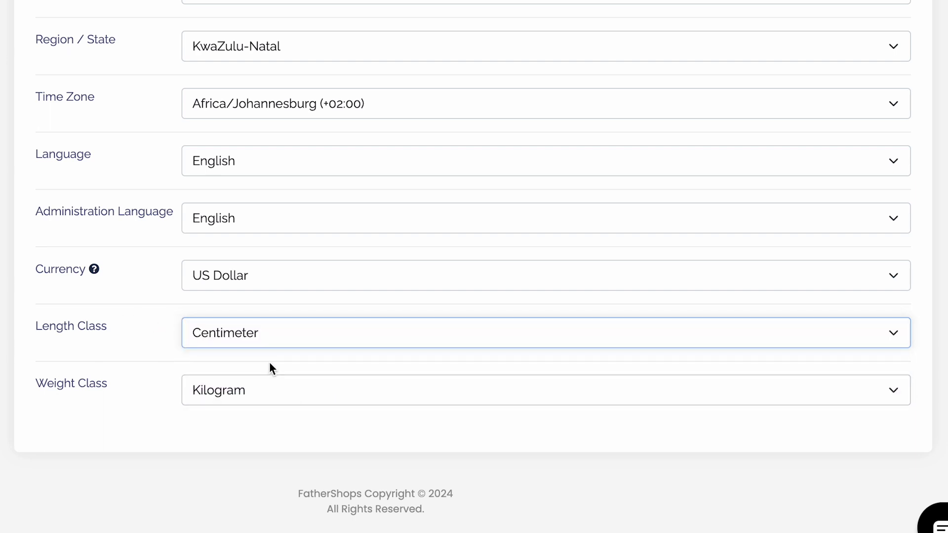
pyautogui.click(292, 400)
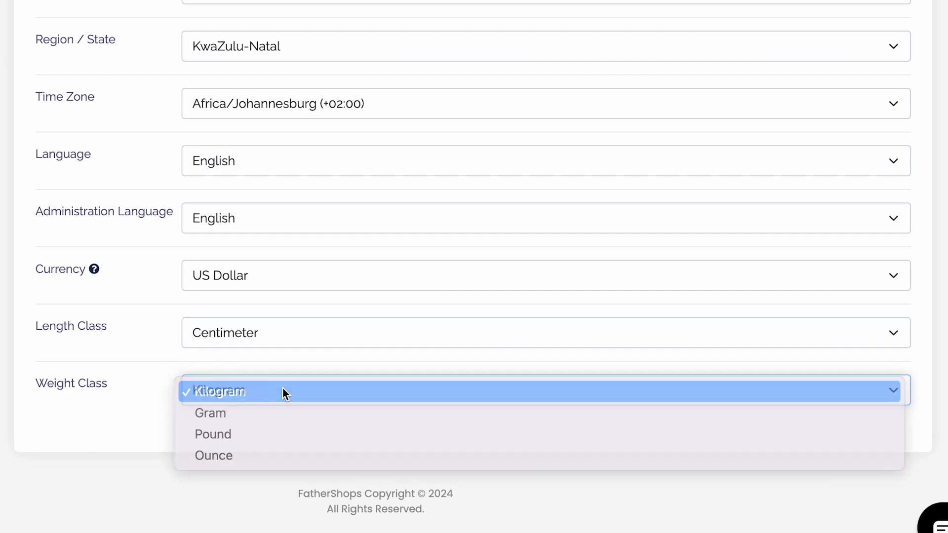
pyautogui.click(286, 392)
# Look through the store's option settings, from products and reviews down to checkout and order statuses.
pyautogui.scroll(3, 267, 198)
pyautogui.click(278, 43)
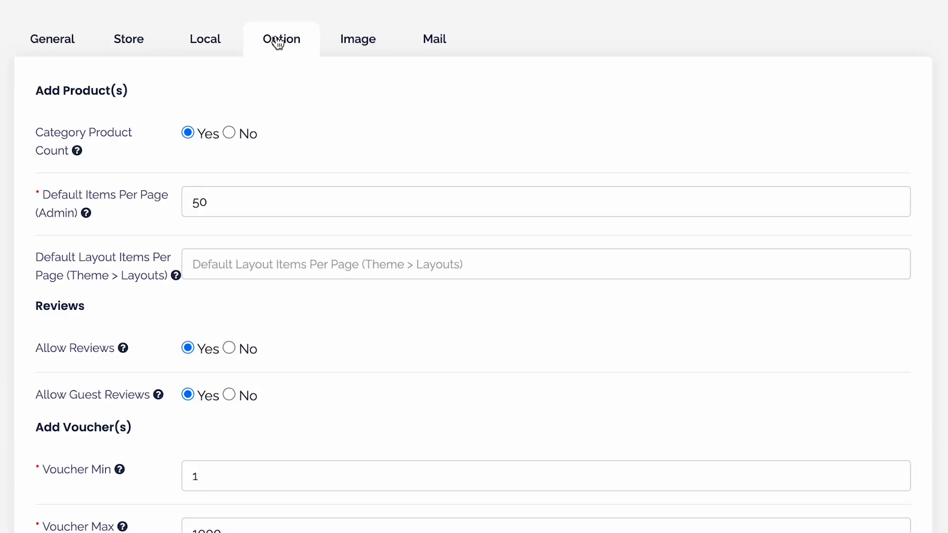
pyautogui.scroll(-2, 298, 204)
pyautogui.scroll(1, 299, 204)
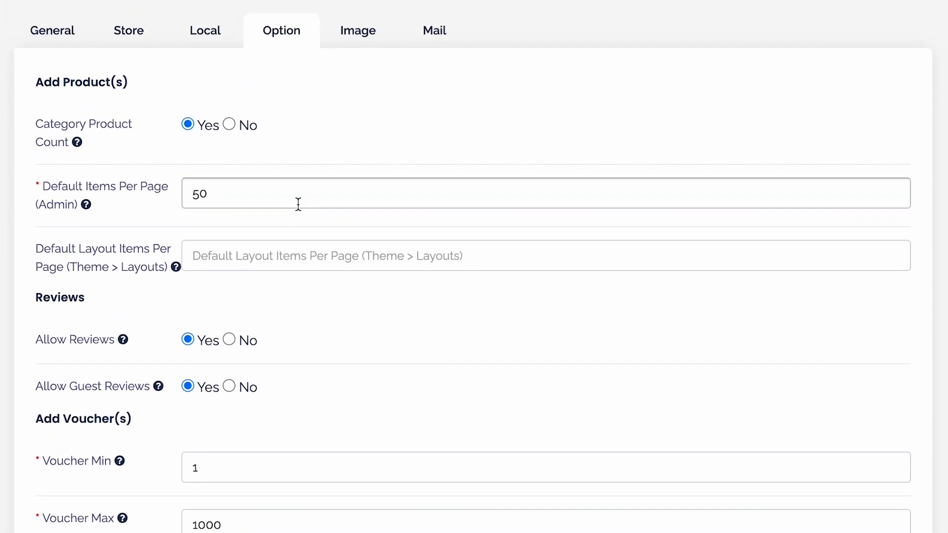
pyautogui.scroll(-15, 299, 203)
pyautogui.scroll(-2, 298, 204)
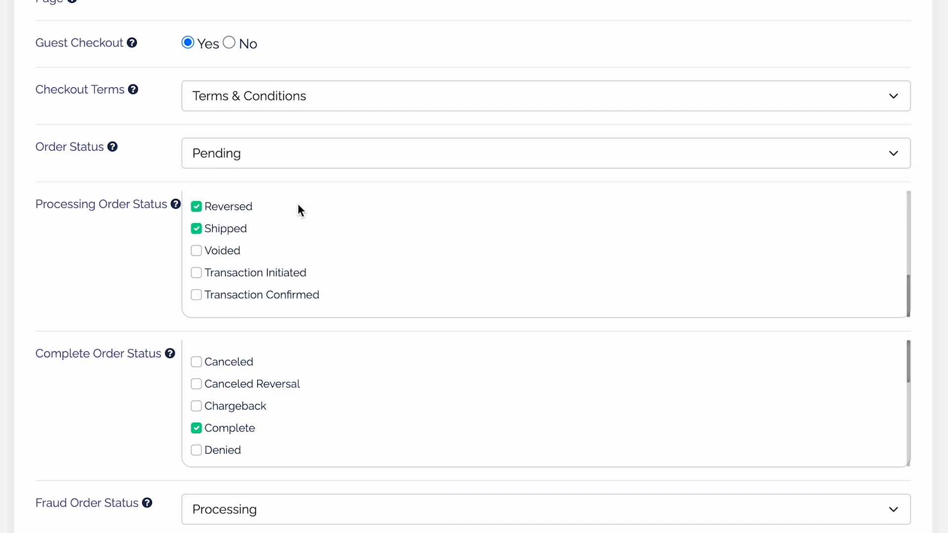
pyautogui.scroll(-10, 371, 470)
pyautogui.scroll(20, 372, 471)
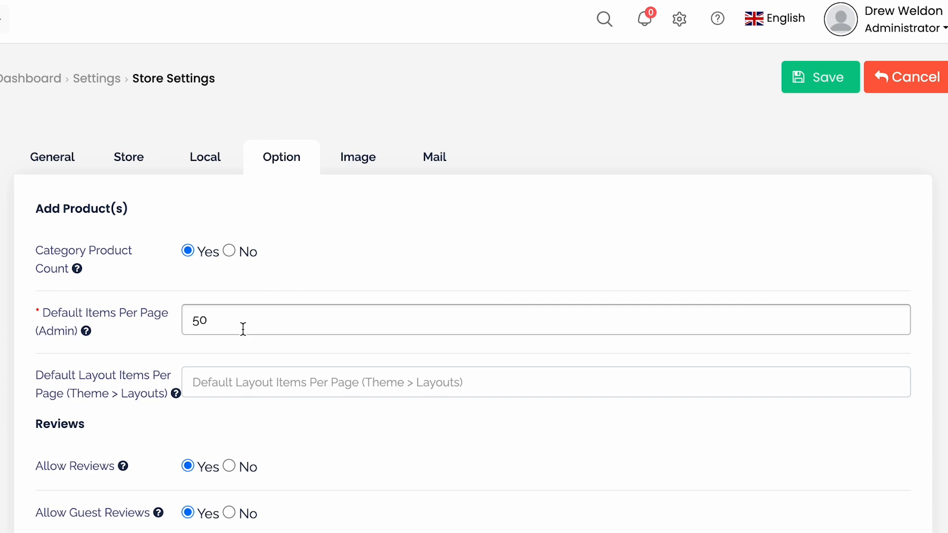
# Set Allow Guest Reviews to No in the review options.
pyautogui.scroll(-1, 243, 329)
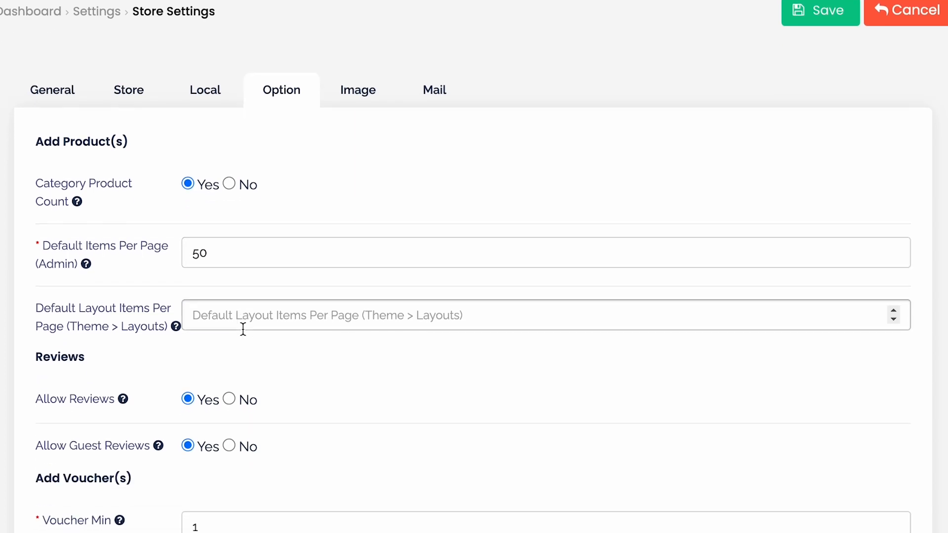
pyautogui.scroll(-2, 243, 329)
pyautogui.scroll(-1, 242, 327)
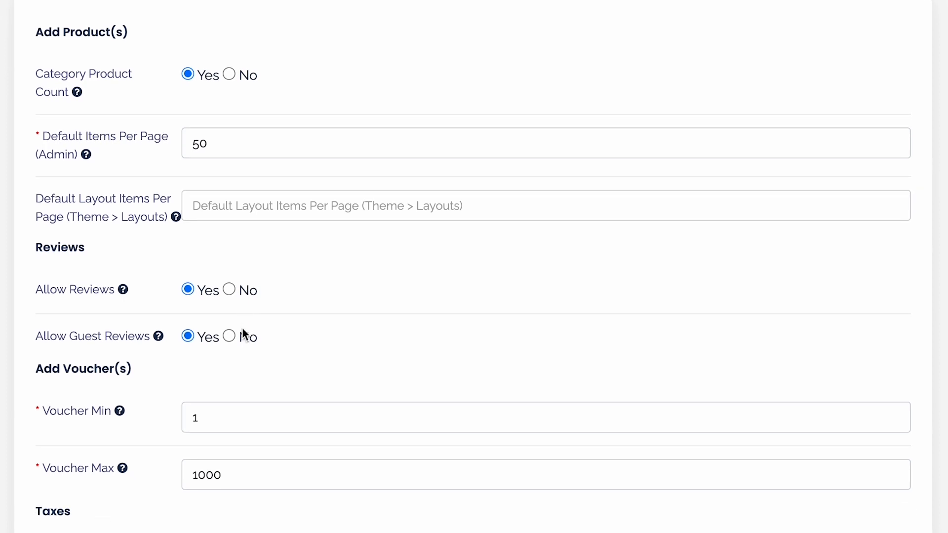
pyautogui.scroll(1, 242, 328)
pyautogui.scroll(-1, 242, 327)
pyautogui.scroll(-1, 242, 328)
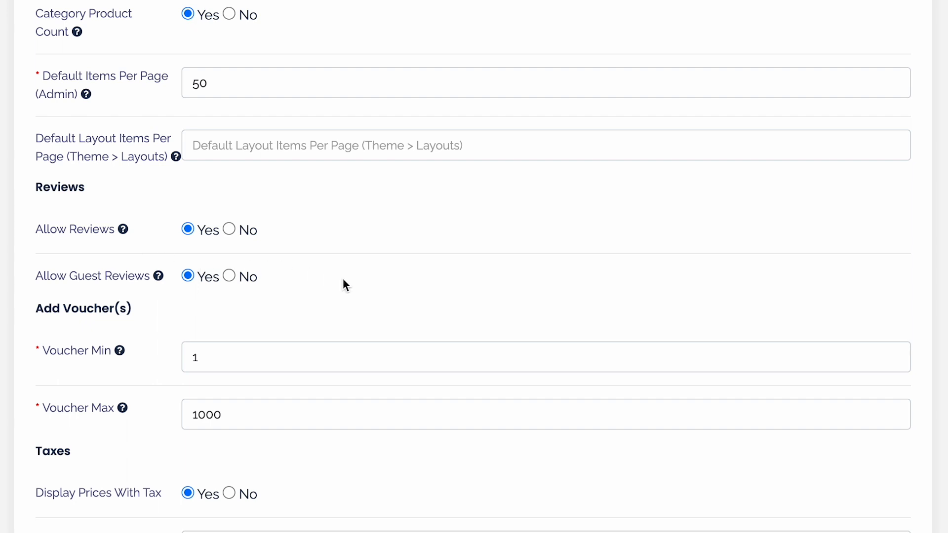
pyautogui.scroll(-1, 393, 264)
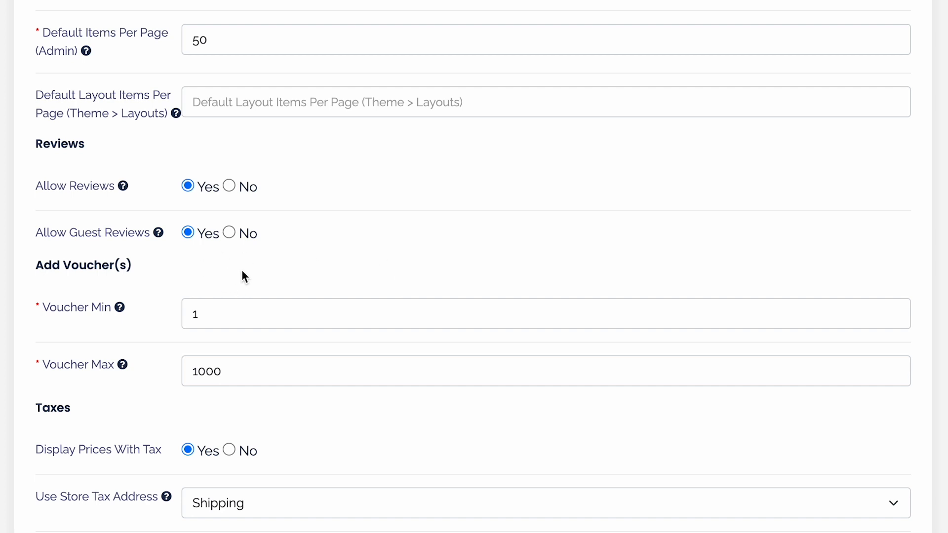
pyautogui.scroll(-1, 245, 274)
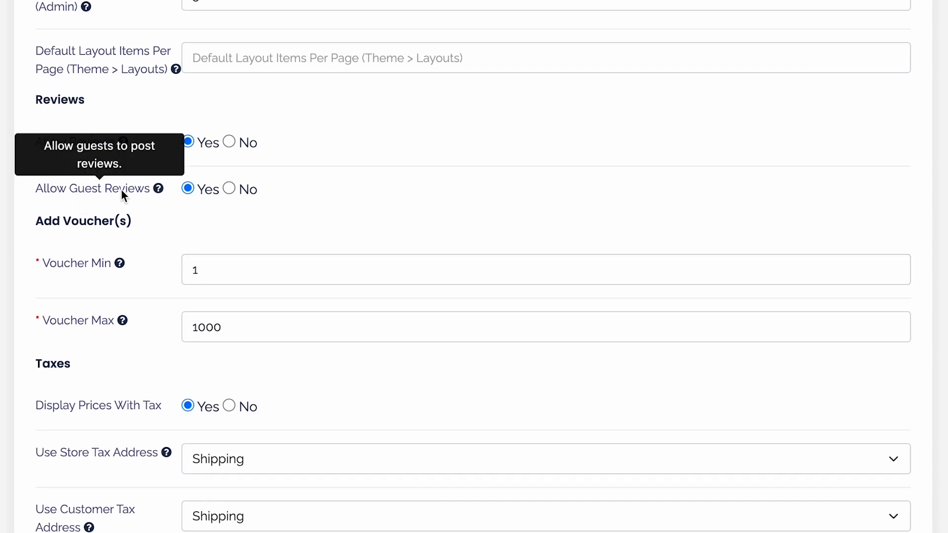
pyautogui.click(230, 188)
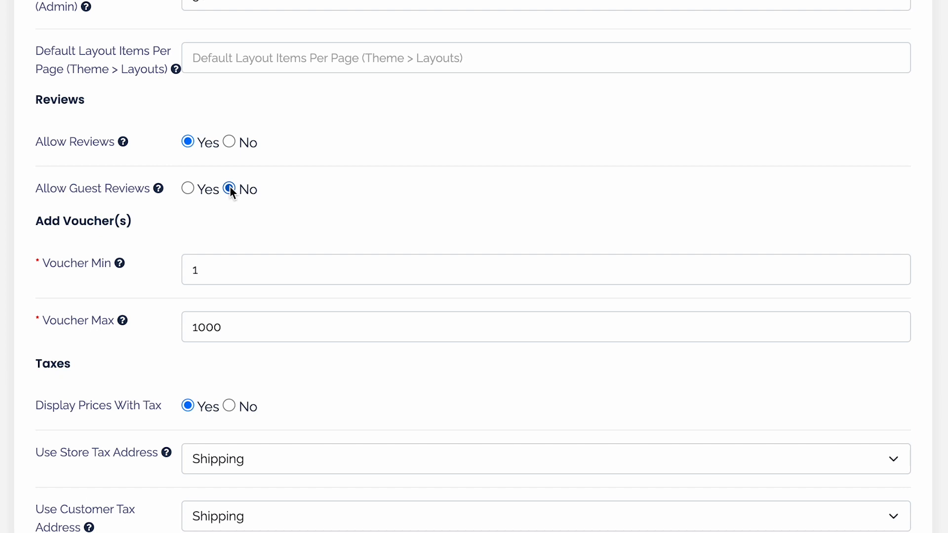
# Review the voucher minimum and maximum, and set both the store and customer tax addresses to Payment Address.
pyautogui.scroll(-2, 231, 190)
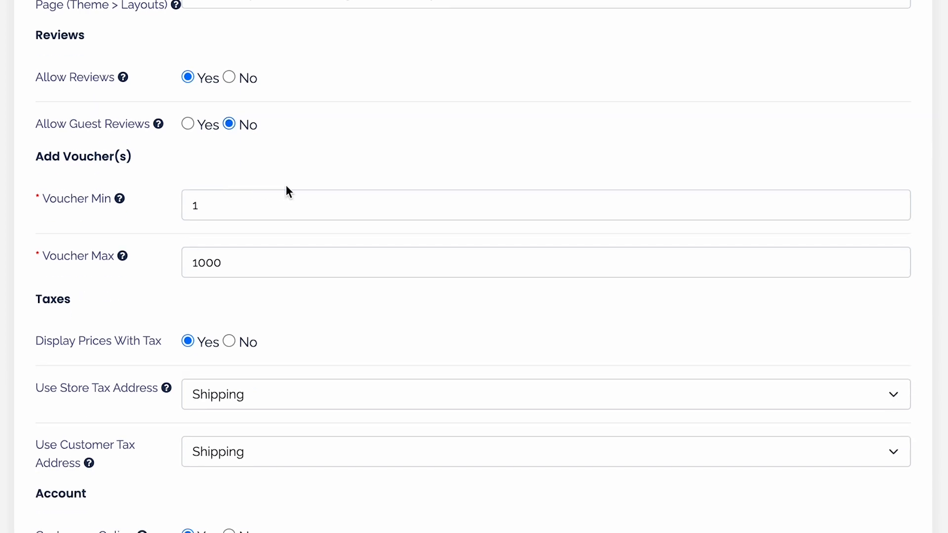
pyautogui.scroll(-1, 286, 185)
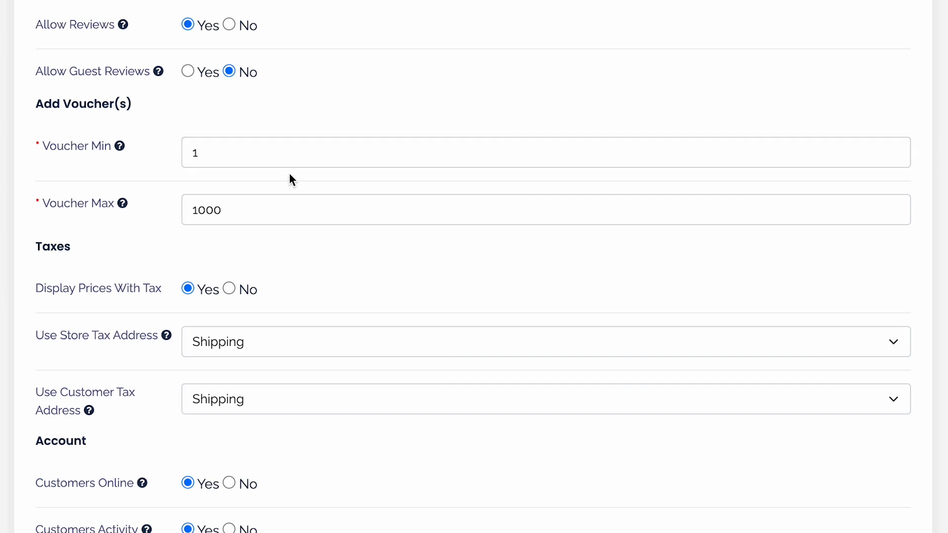
pyautogui.click(229, 153)
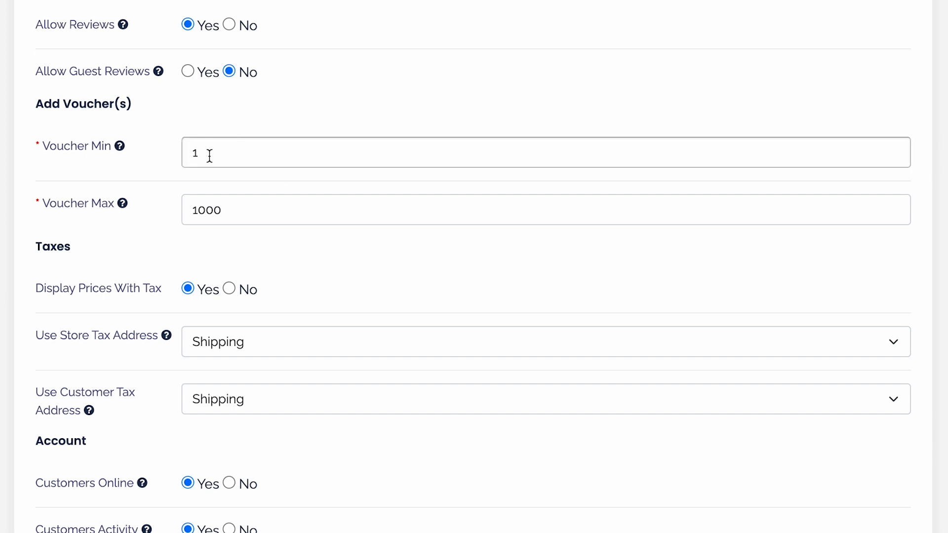
pyautogui.click(242, 206)
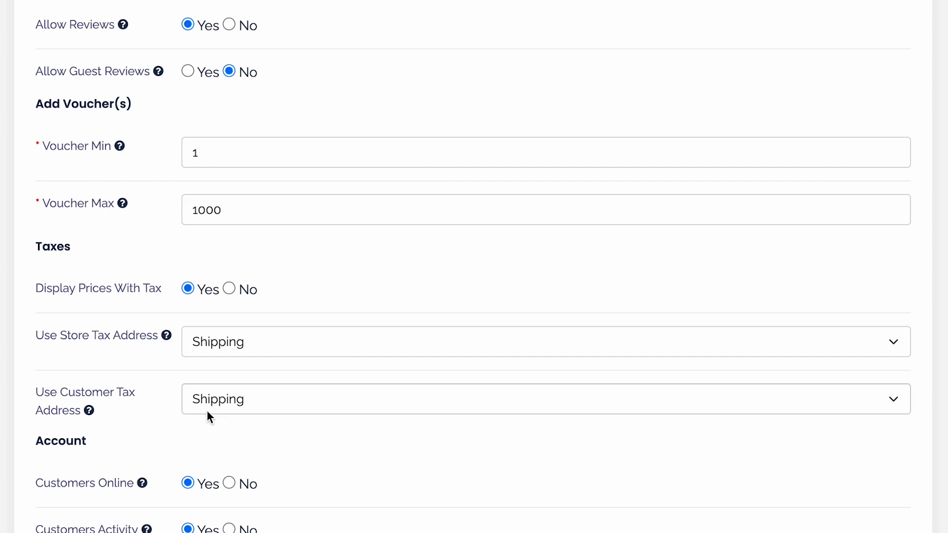
pyautogui.scroll(-3, 201, 322)
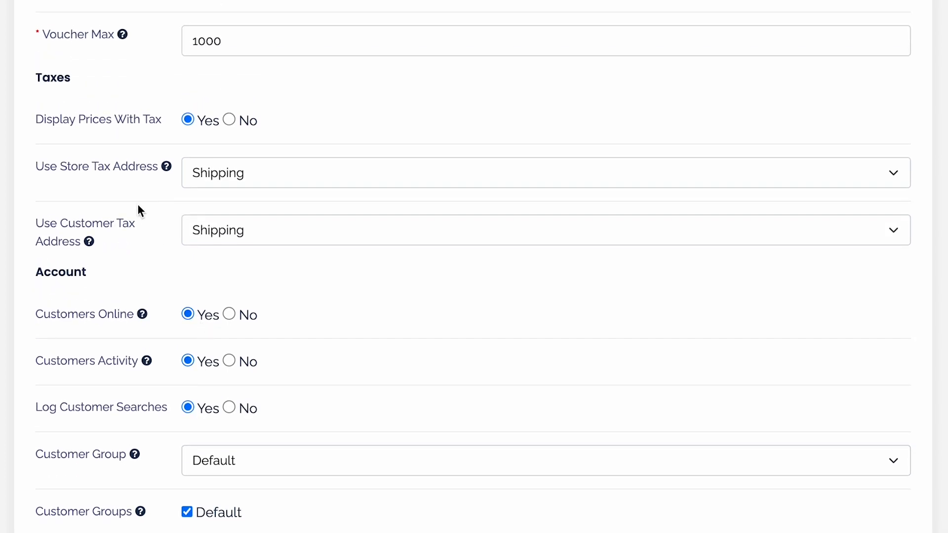
pyautogui.scroll(2, 138, 208)
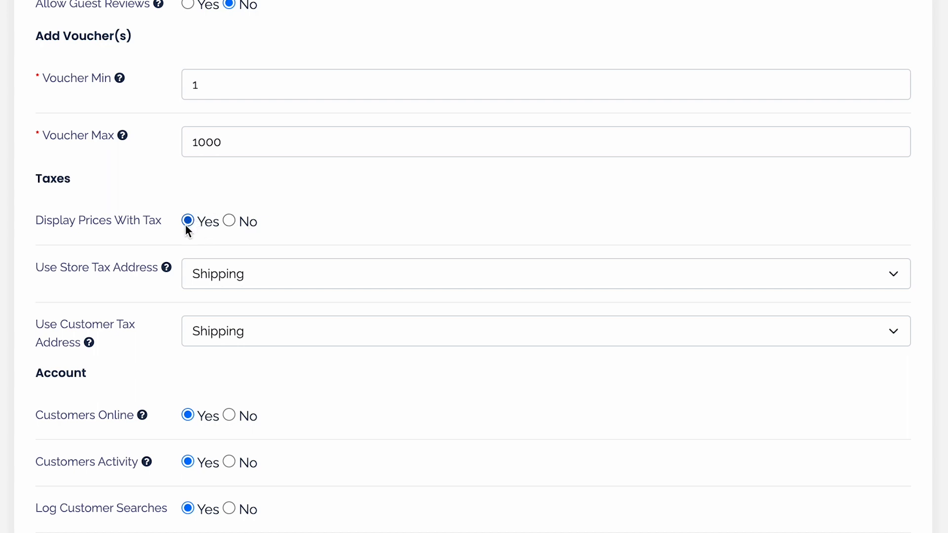
pyautogui.click(251, 277)
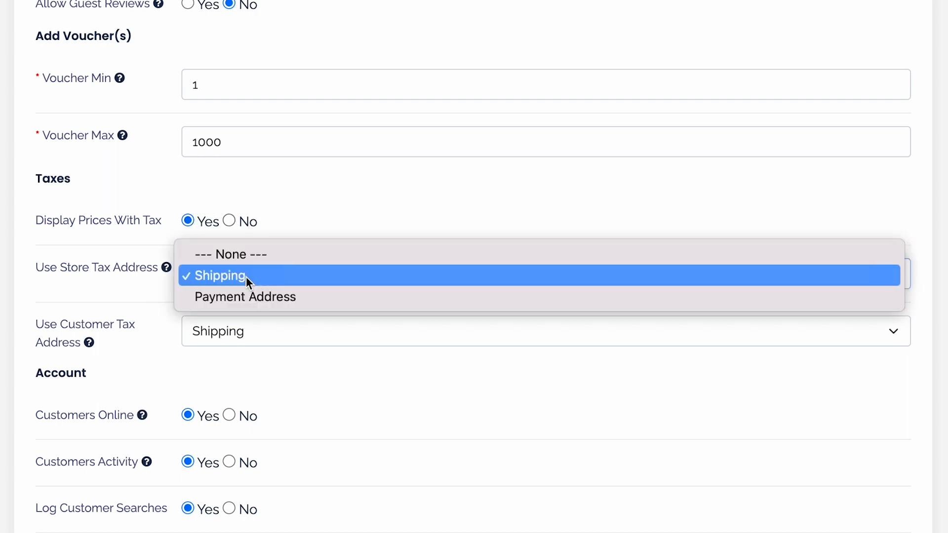
pyautogui.click(246, 302)
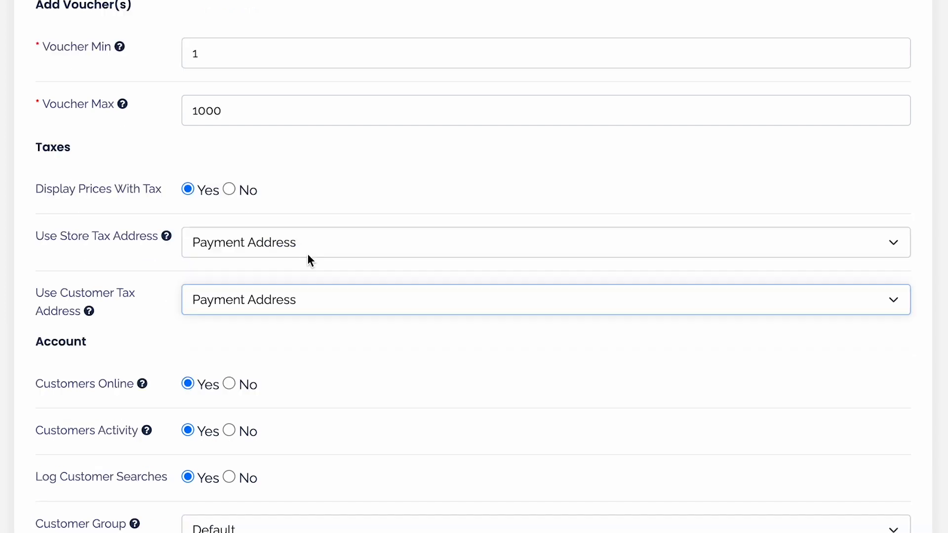
# Review the account options, from customer activity and customer groups to login attempts and account terms.
pyautogui.scroll(-1, 309, 255)
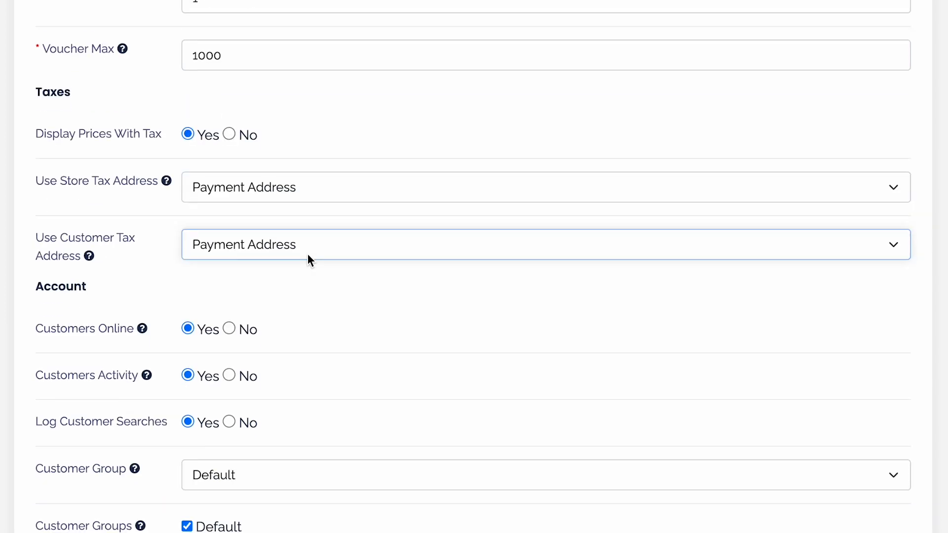
pyautogui.scroll(-2, 307, 254)
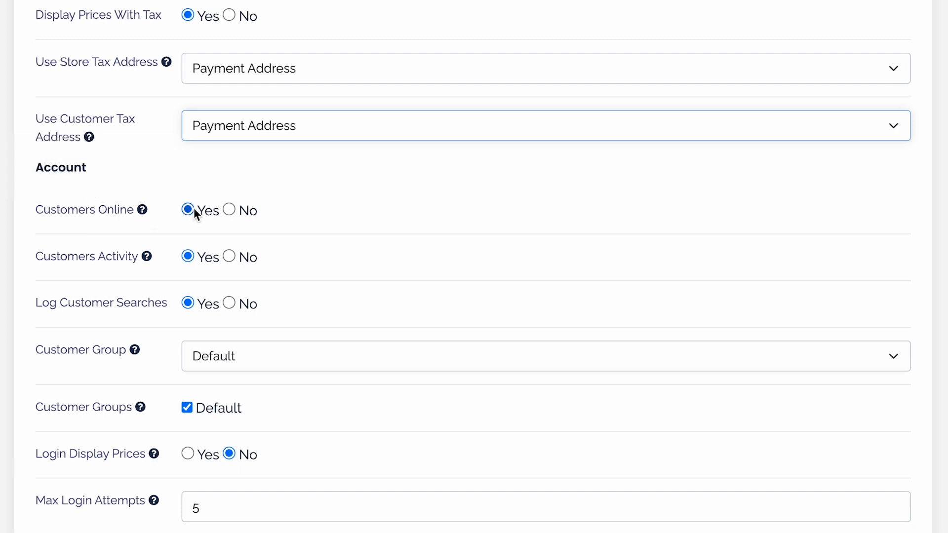
pyautogui.scroll(-1, 196, 239)
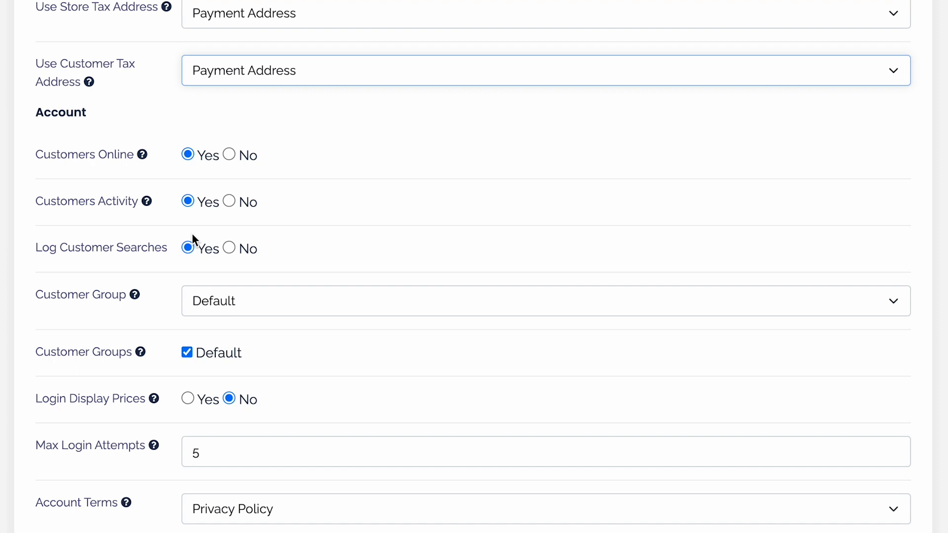
pyautogui.scroll(-1, 346, 235)
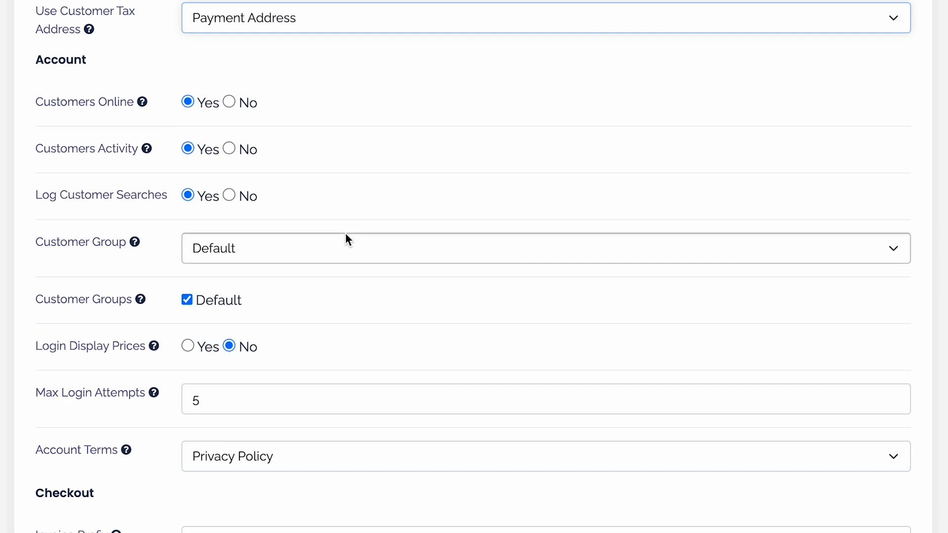
pyautogui.scroll(-2, 347, 237)
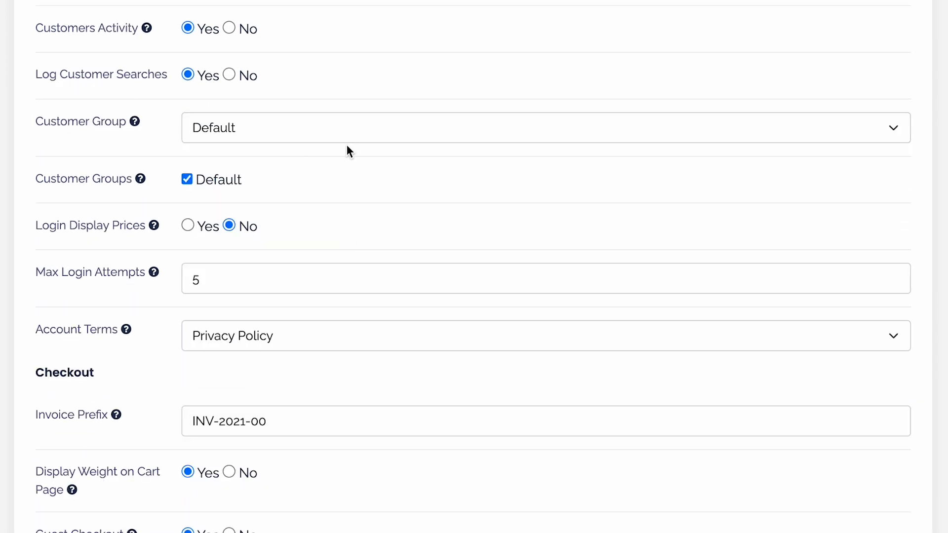
pyautogui.scroll(-1, 295, 156)
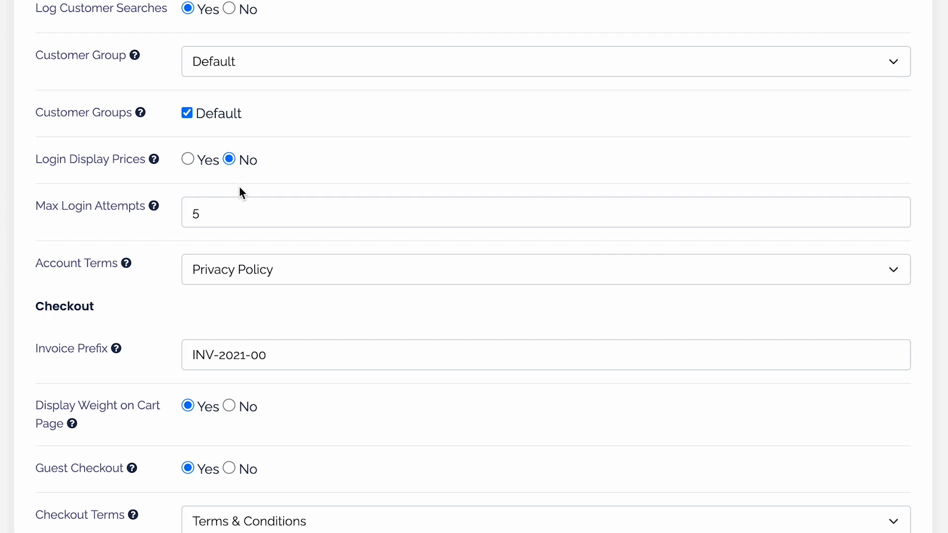
pyautogui.scroll(-2, 240, 190)
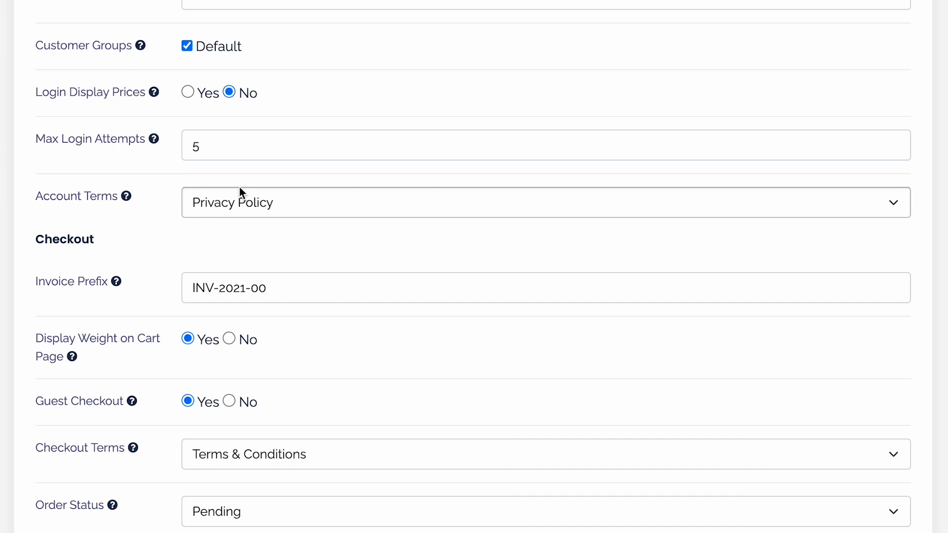
pyautogui.scroll(-1, 240, 189)
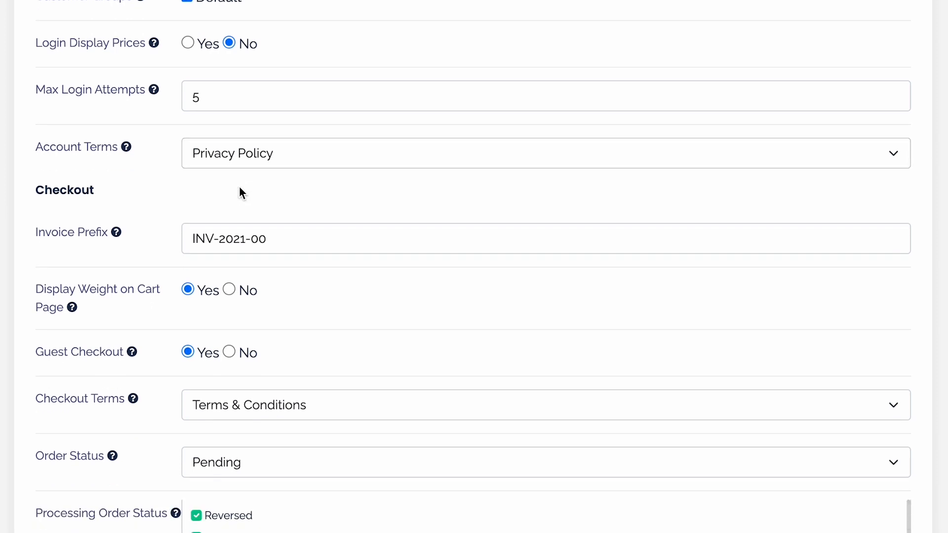
pyautogui.scroll(-1, 239, 190)
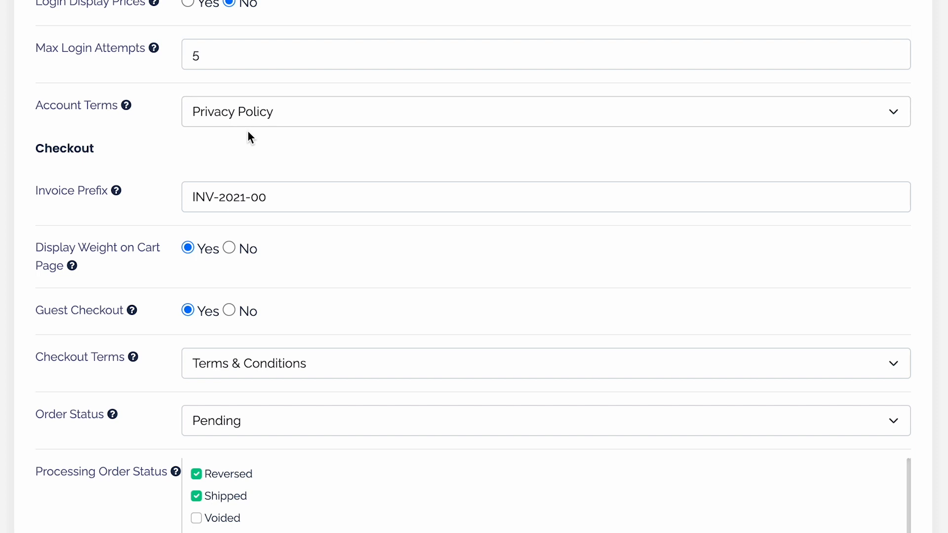
pyautogui.scroll(-1, 247, 131)
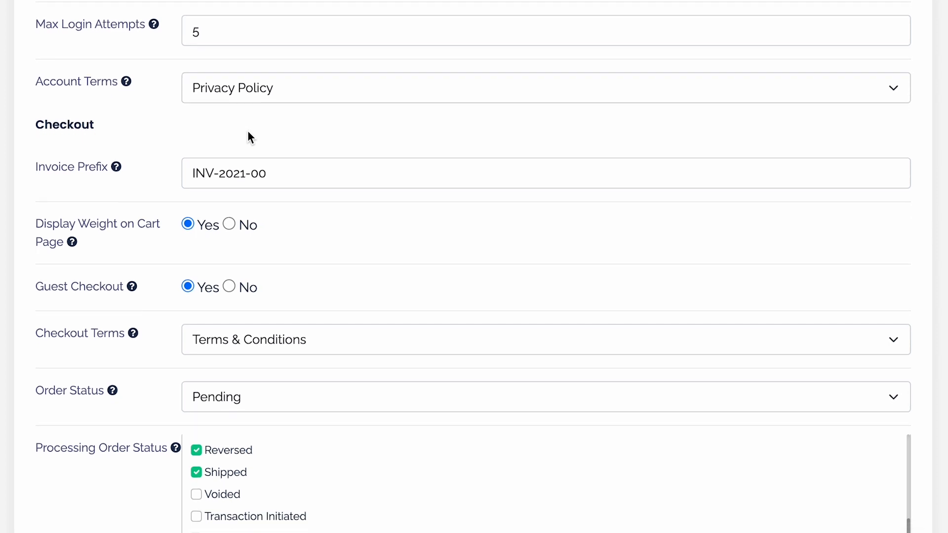
# Look through the pages available for Account Terms, keeping Privacy Policy as the choice.
pyautogui.click(293, 96)
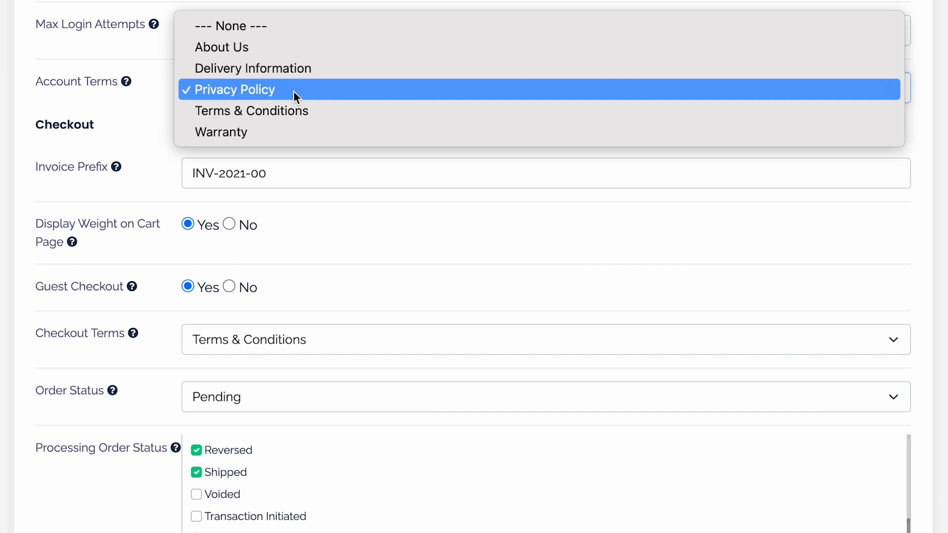
pyautogui.click(293, 91)
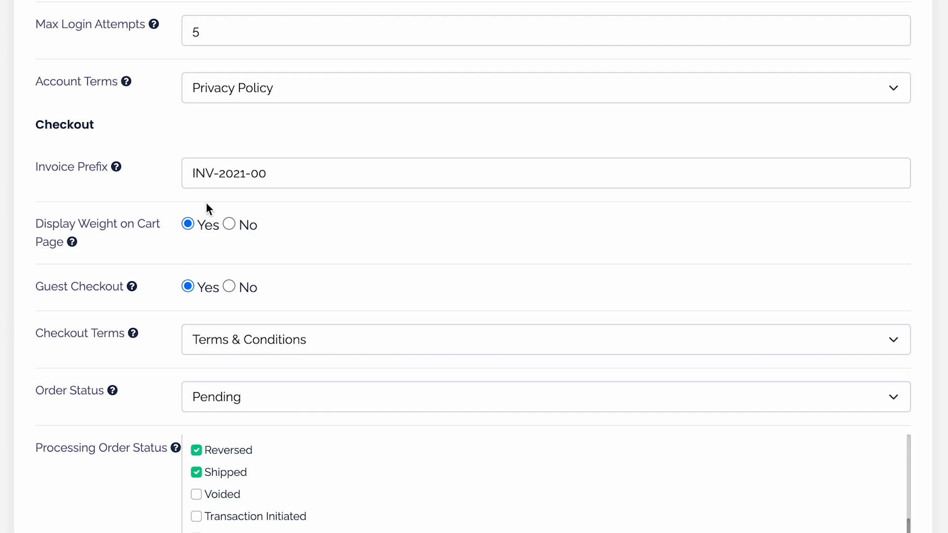
pyautogui.click(268, 90)
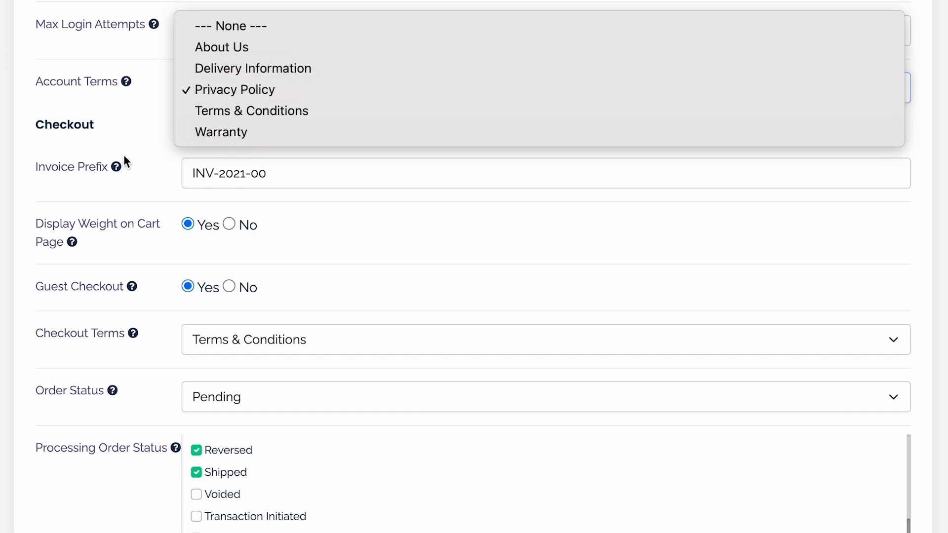
pyautogui.click(351, 242)
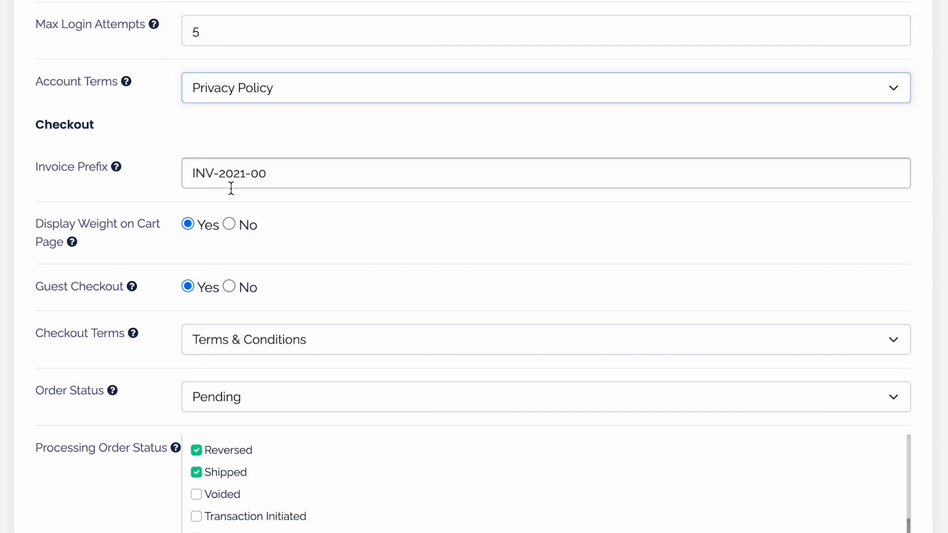
# Set the invoice prefix to Drew-2024-00 in the checkout options.
pyautogui.click(214, 174)
pyautogui.press('BackSpace')
pyautogui.press('BackSpace')
pyautogui.press('BackSpace')
pyautogui.write('DRew')
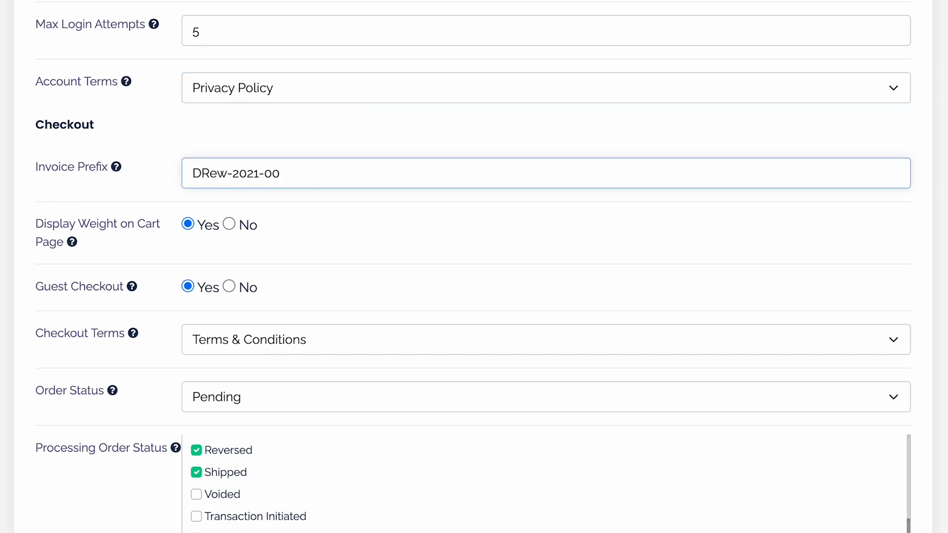
pyautogui.click(210, 174)
pyautogui.press('BackSpace')
pyautogui.write('r')
pyautogui.press('Right')
pyautogui.press('Right')
pyautogui.press('Right')
pyautogui.press('Right')
pyautogui.press('Right')
pyautogui.press('Right')
pyautogui.press('Right')
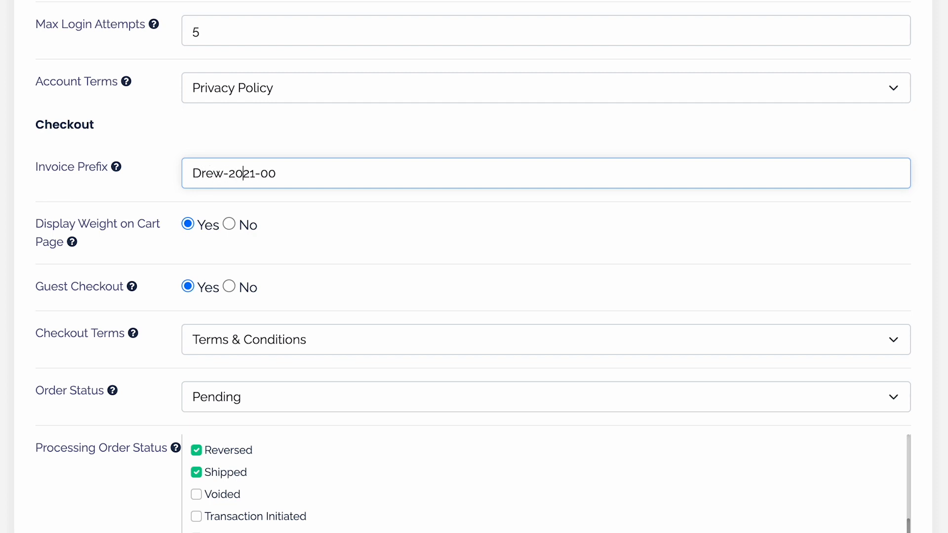
pyautogui.press('BackSpace')
pyautogui.write('4')
# Check the choices for Checkout Terms and Order Status, keeping Terms & Conditions and Pending.
pyautogui.scroll(-1, 286, 171)
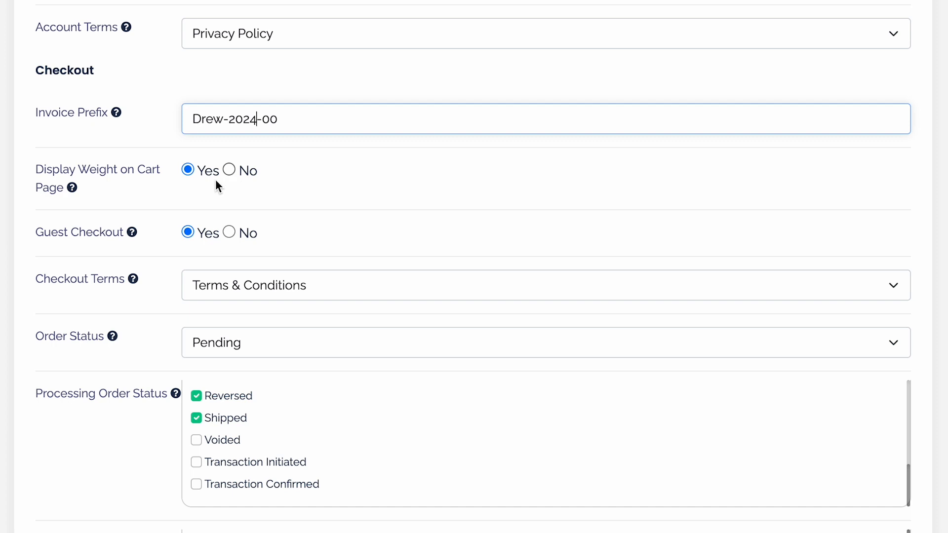
pyautogui.scroll(-2, 155, 188)
pyautogui.scroll(-1, 312, 109)
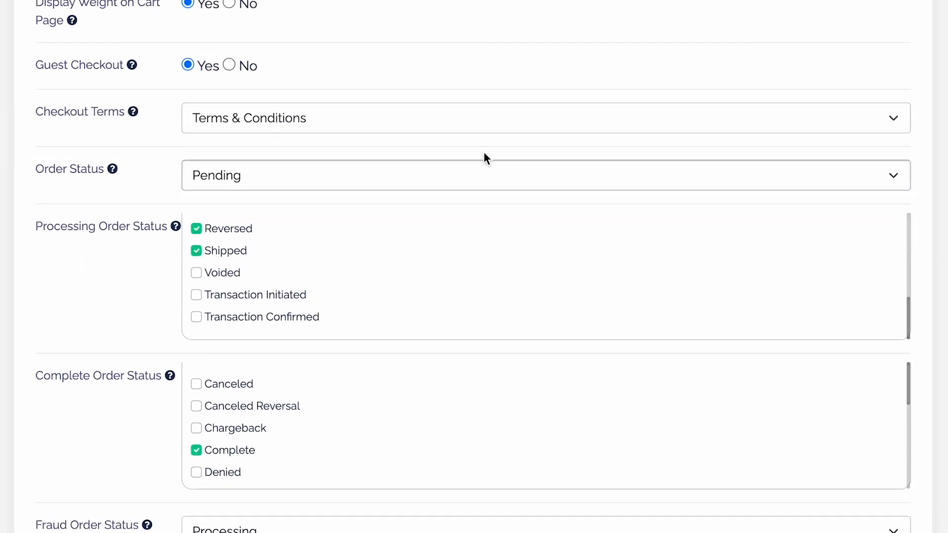
pyautogui.click(390, 117)
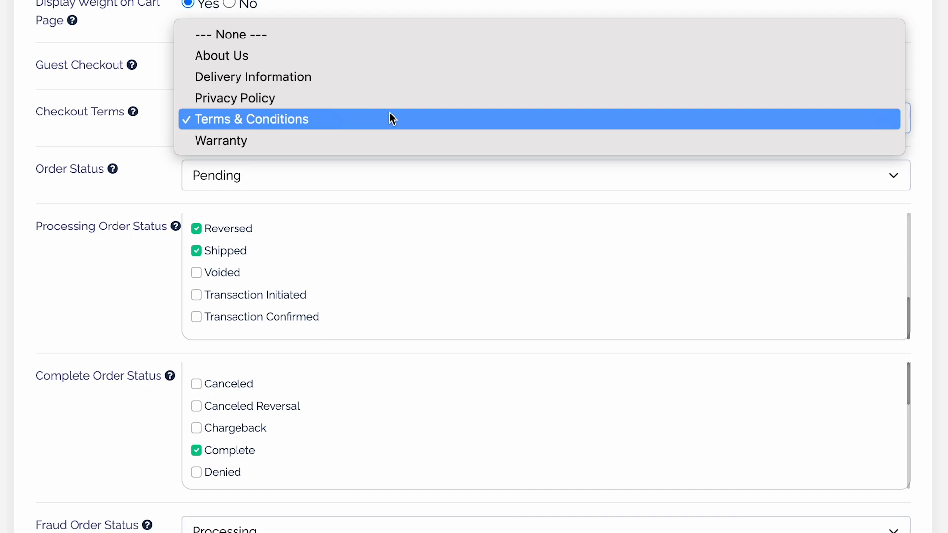
pyautogui.click(134, 131)
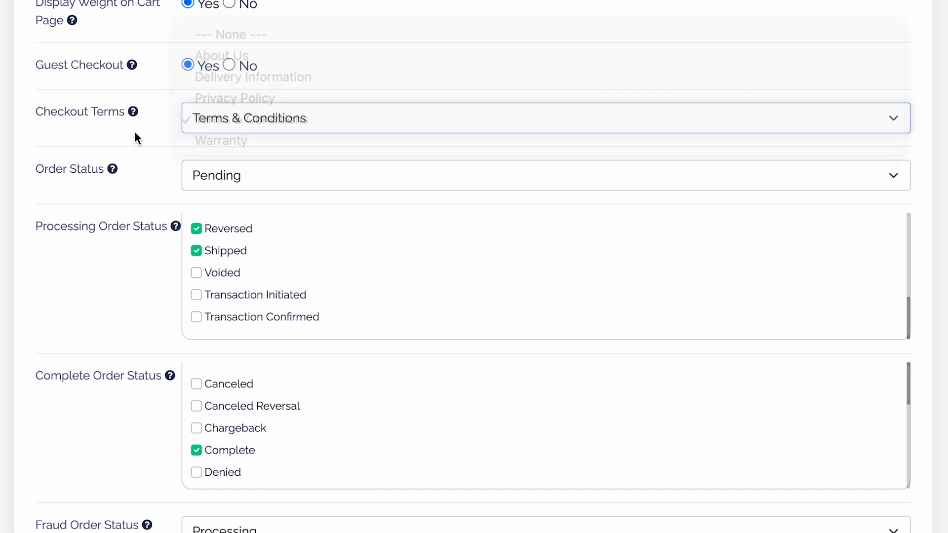
pyautogui.scroll(-2, 256, 117)
pyautogui.click(255, 116)
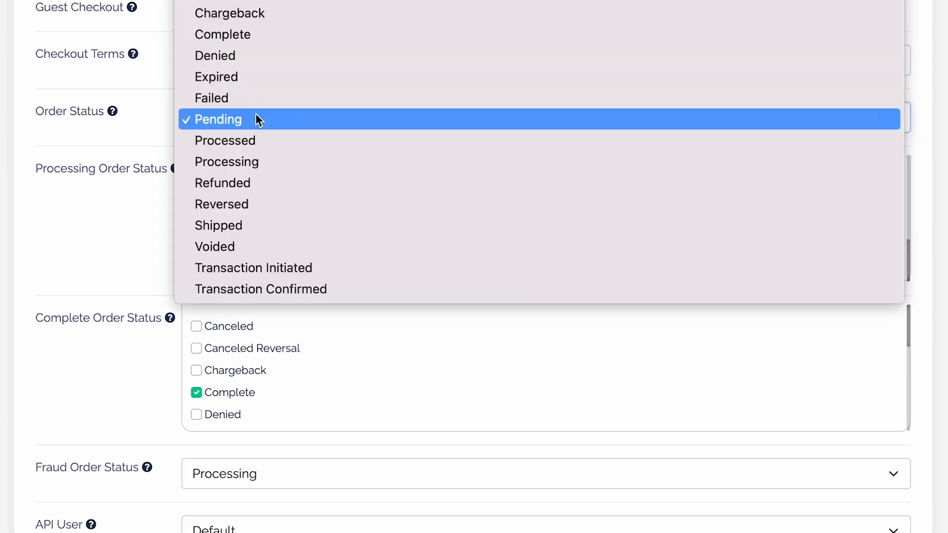
pyautogui.click(255, 115)
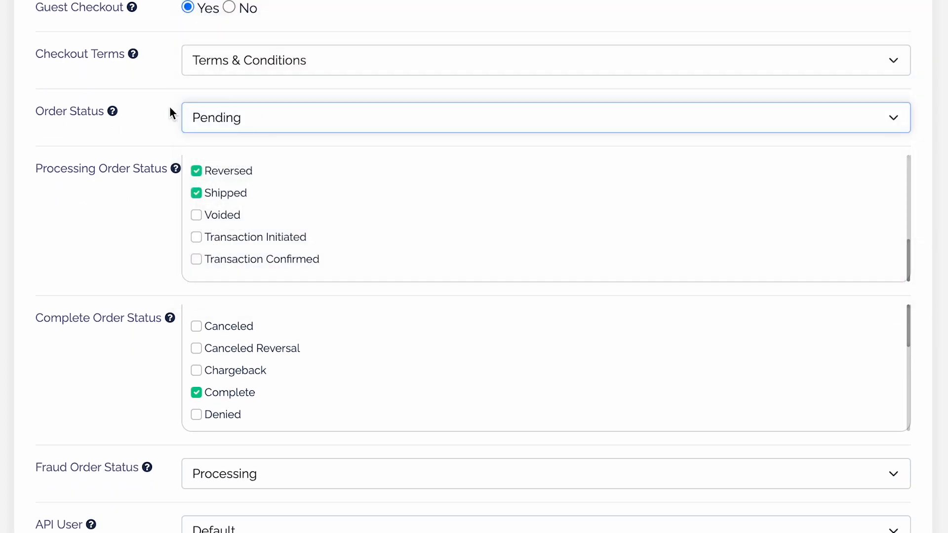
# Examine the processing, complete and fraud order status settings in the checkout options.
pyautogui.scroll(-2, 236, 136)
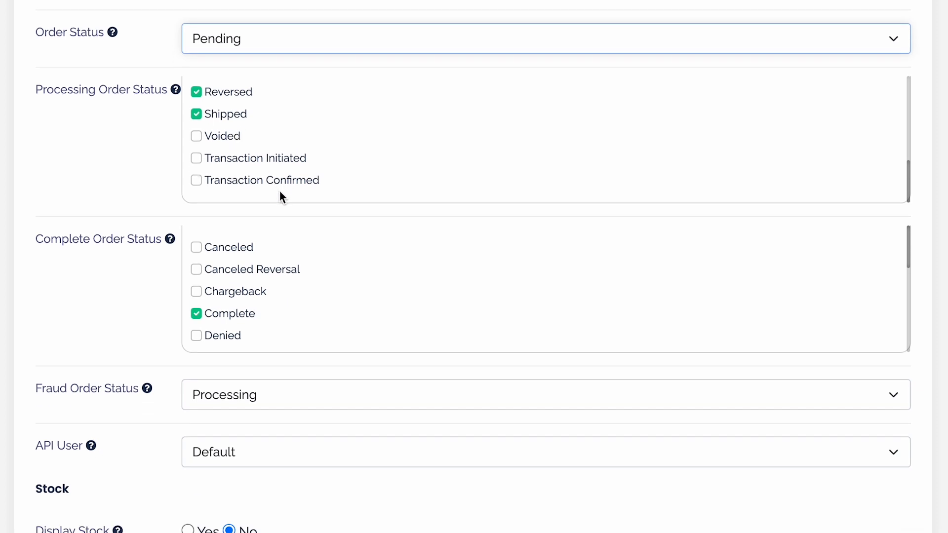
pyautogui.scroll(-1, 271, 193)
pyautogui.scroll(1, 271, 195)
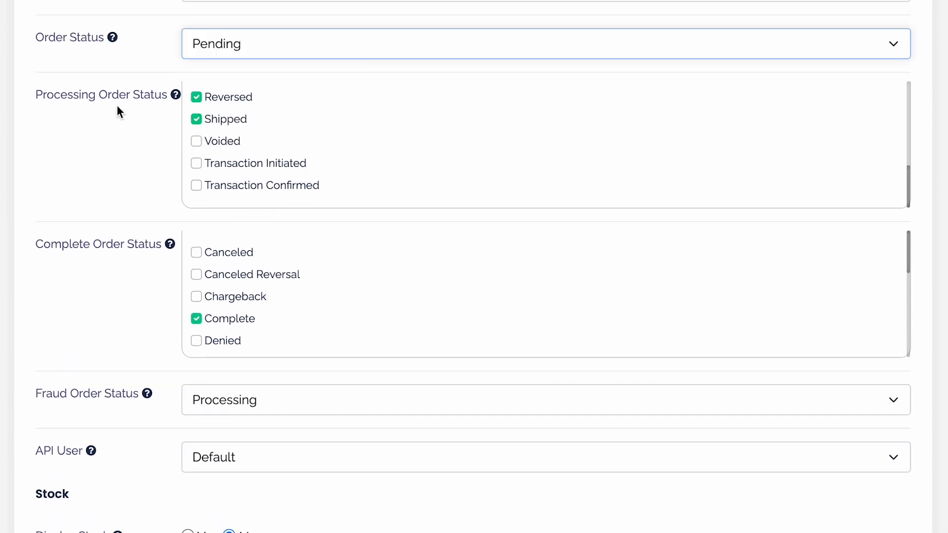
pyautogui.scroll(-1, 244, 122)
pyautogui.scroll(2, 245, 122)
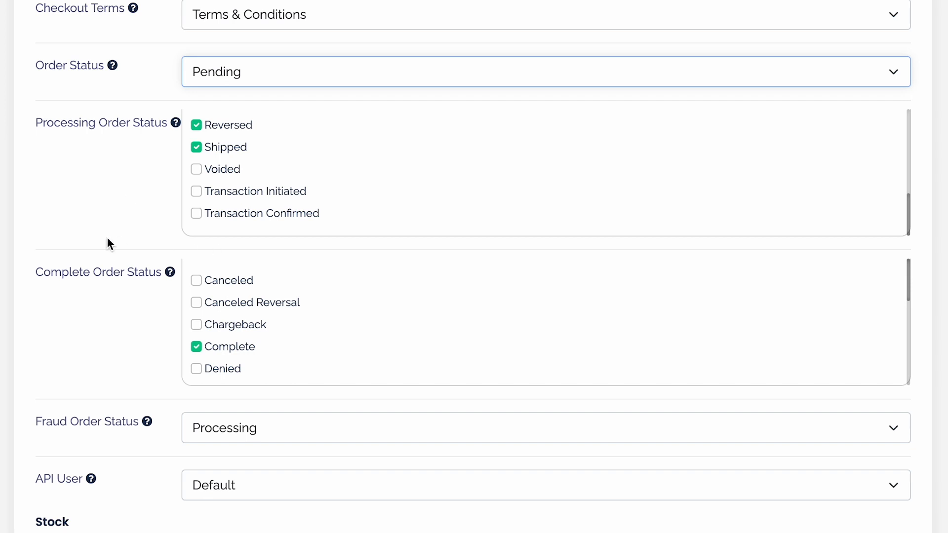
pyautogui.scroll(-1, 106, 237)
pyautogui.scroll(4, 251, 269)
pyautogui.scroll(-2, 251, 272)
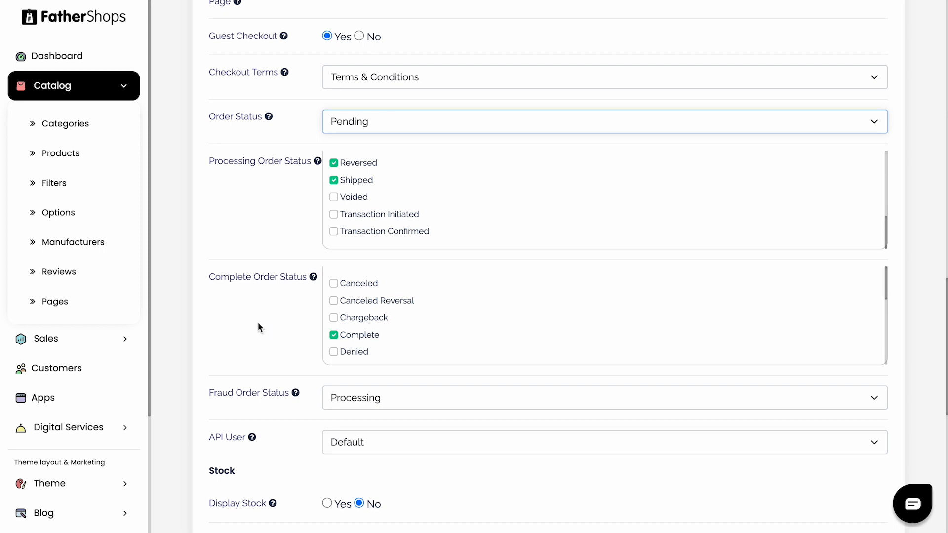
pyautogui.scroll(-1, 258, 325)
pyautogui.scroll(-1, 338, 326)
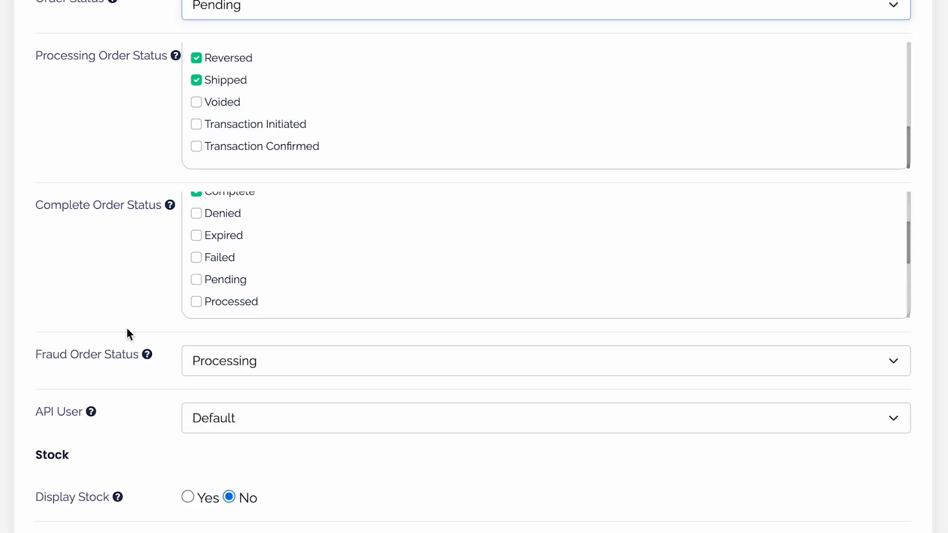
# Set the fraud order status to Failed in the checkout options.
pyautogui.scroll(-2, 127, 327)
pyautogui.click(301, 248)
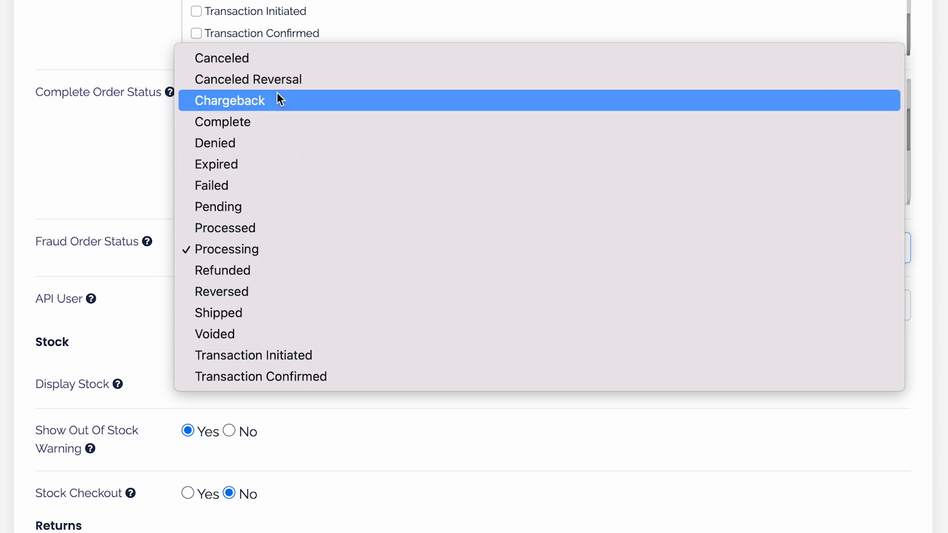
pyautogui.click(268, 186)
# Examine the stock settings and the pages available for Return Terms, keeping None as the choice.
pyautogui.scroll(-4, 161, 237)
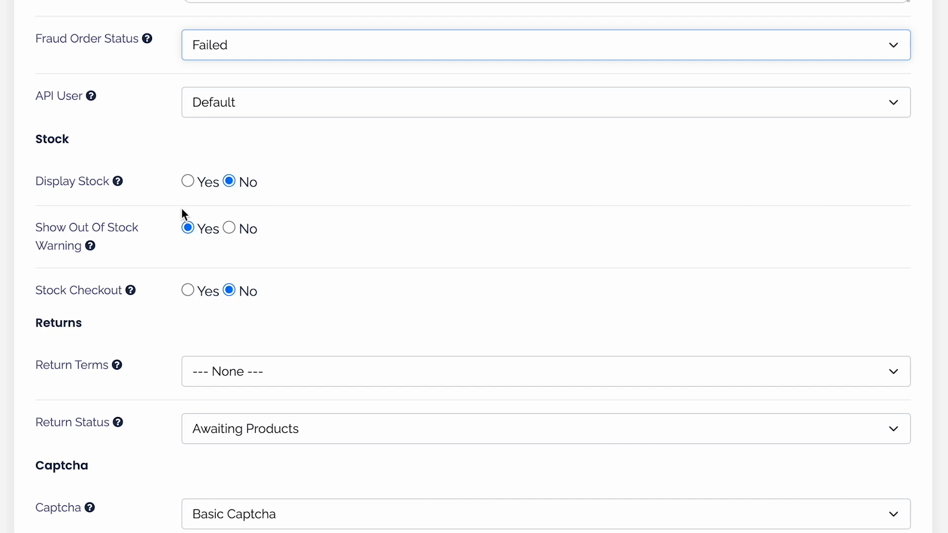
pyautogui.scroll(-1, 183, 210)
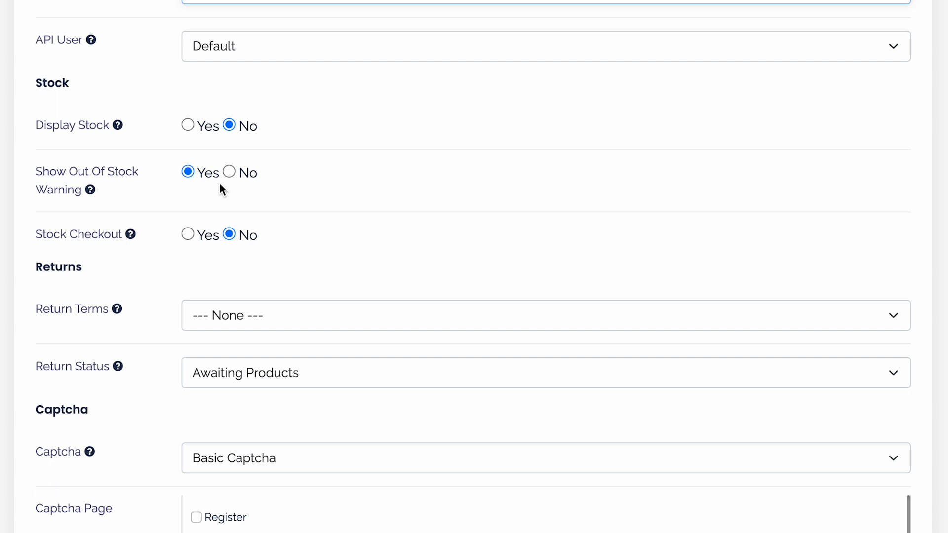
pyautogui.scroll(-1, 220, 185)
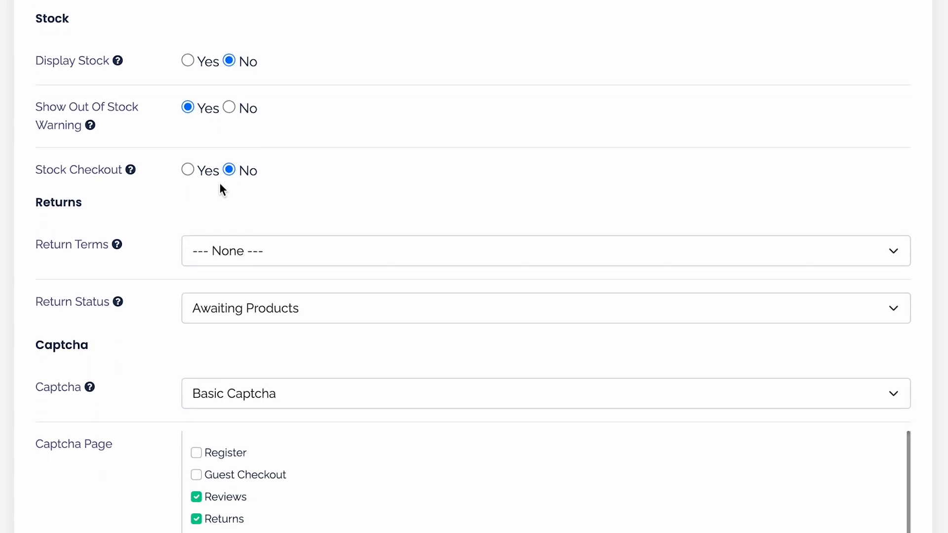
pyautogui.scroll(-1, 220, 185)
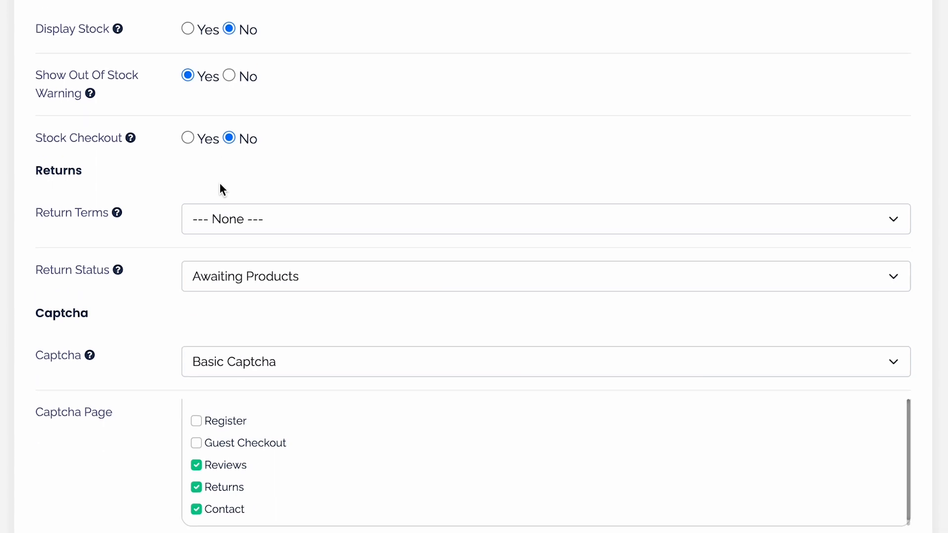
pyautogui.moveTo(73, 144)
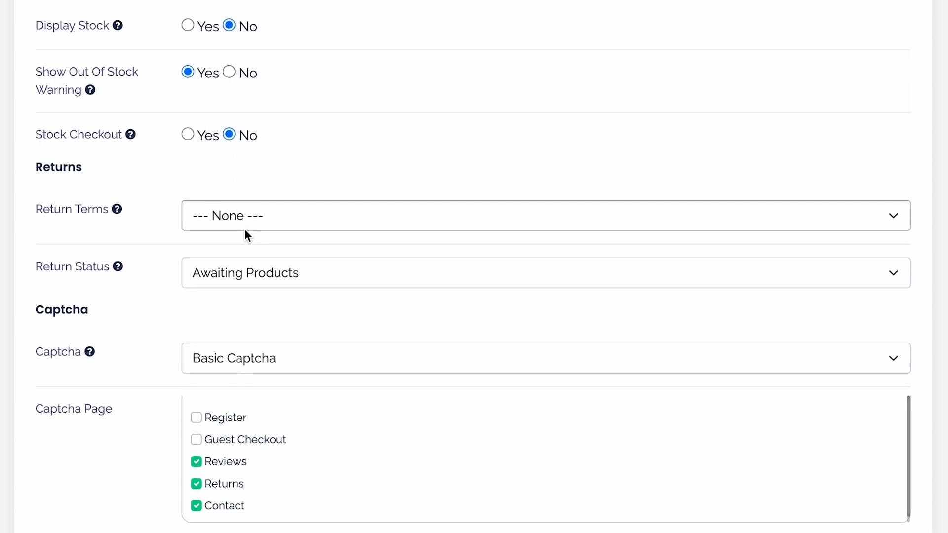
pyautogui.click(296, 227)
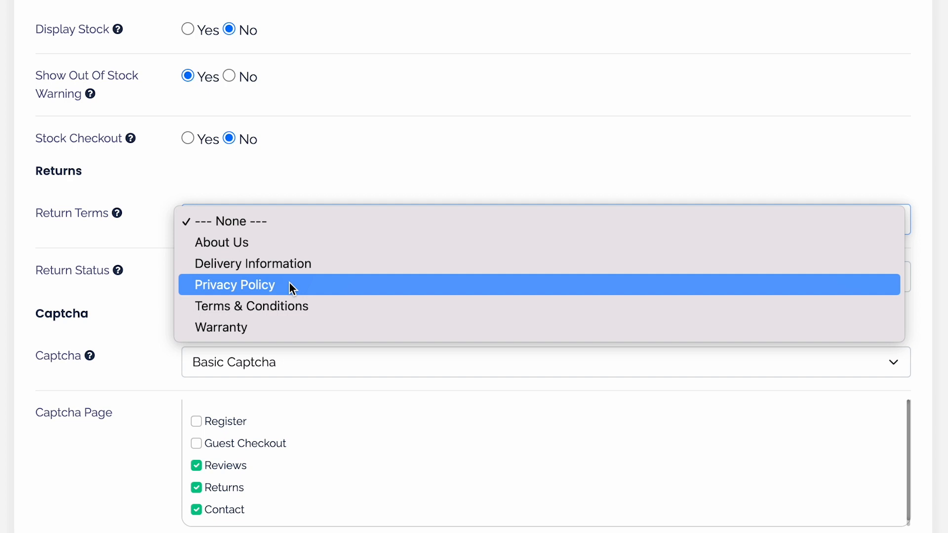
pyautogui.click(175, 181)
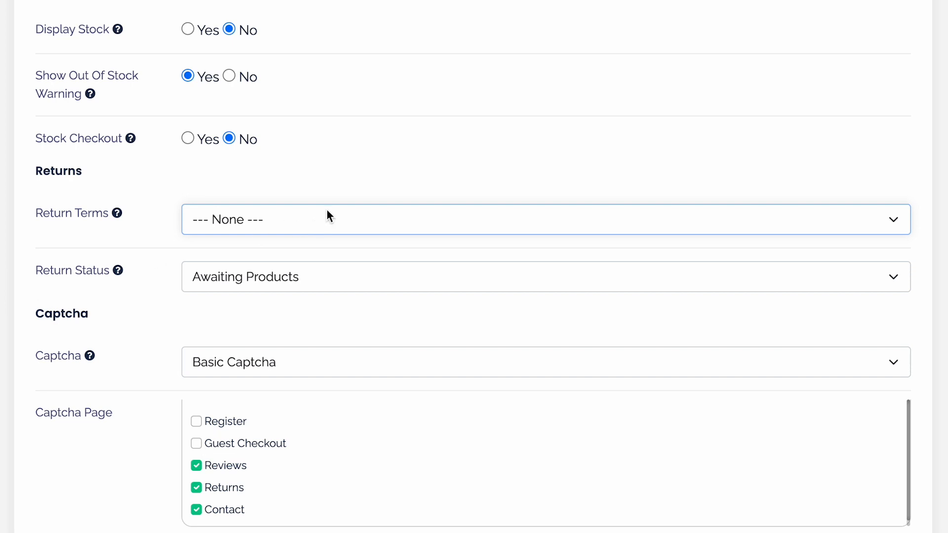
# Switch the return status to Pending and back to Awaiting Products.
pyautogui.click(304, 286)
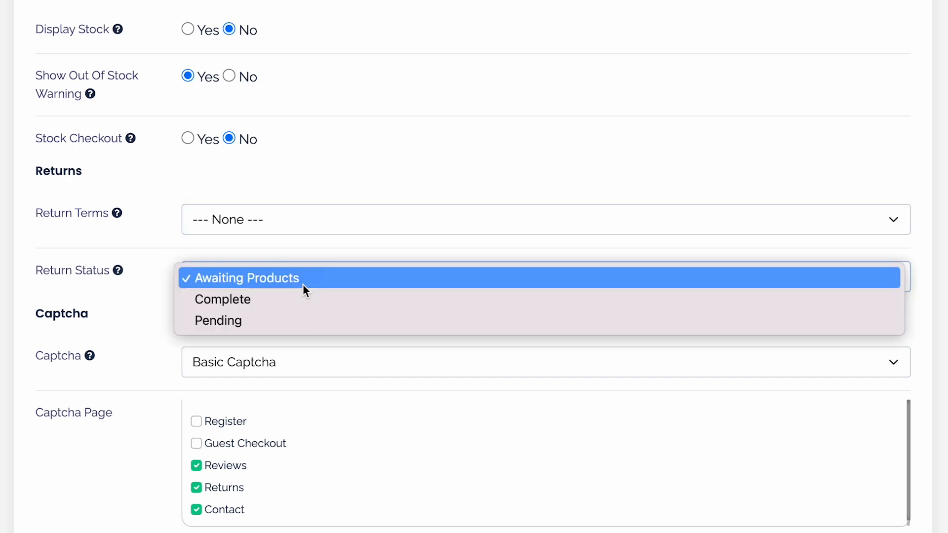
pyautogui.click(250, 320)
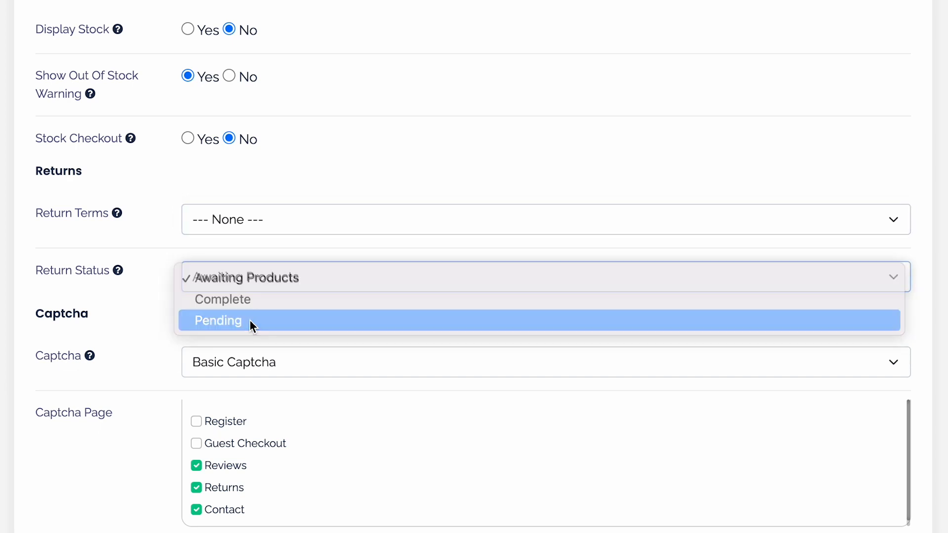
pyautogui.click(276, 272)
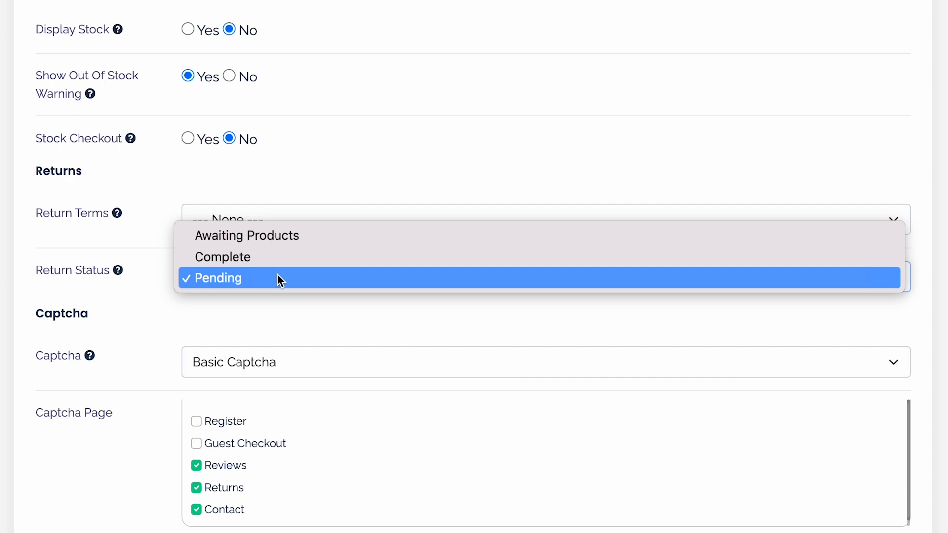
pyautogui.click(285, 236)
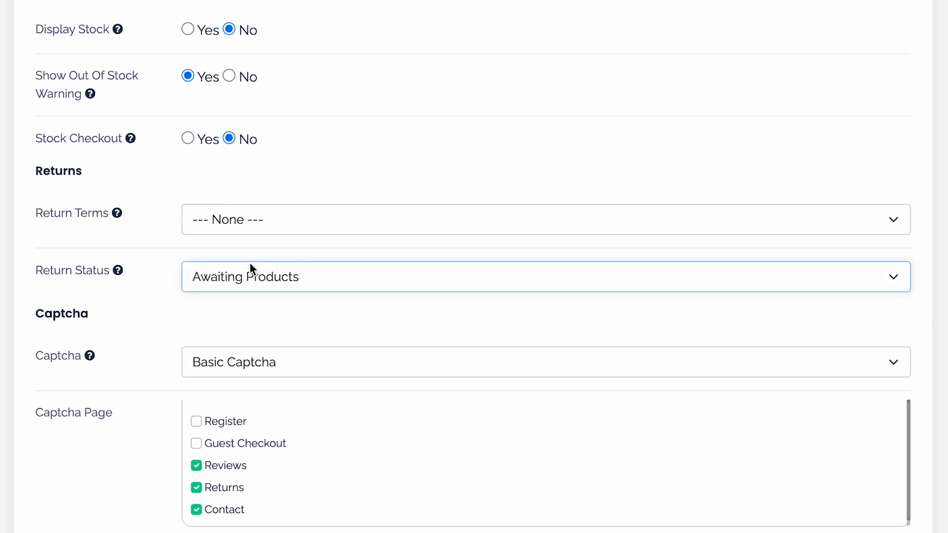
# Look over the captcha options, the store's logo, icon and placeholder images, and the mail settings.
pyautogui.scroll(10, 250, 267)
pyautogui.scroll(1, 250, 266)
pyautogui.scroll(-11, 250, 267)
pyautogui.scroll(15, 212, 367)
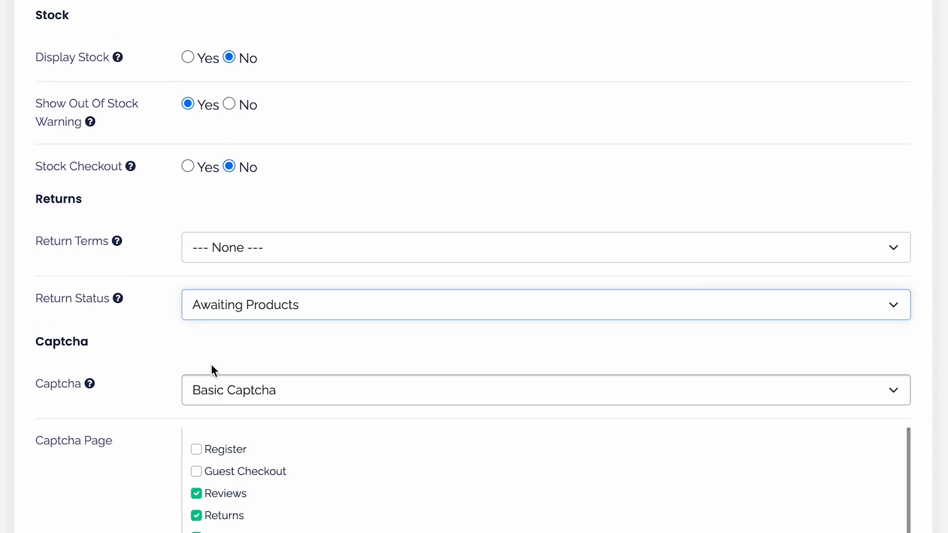
pyautogui.scroll(-2, 211, 364)
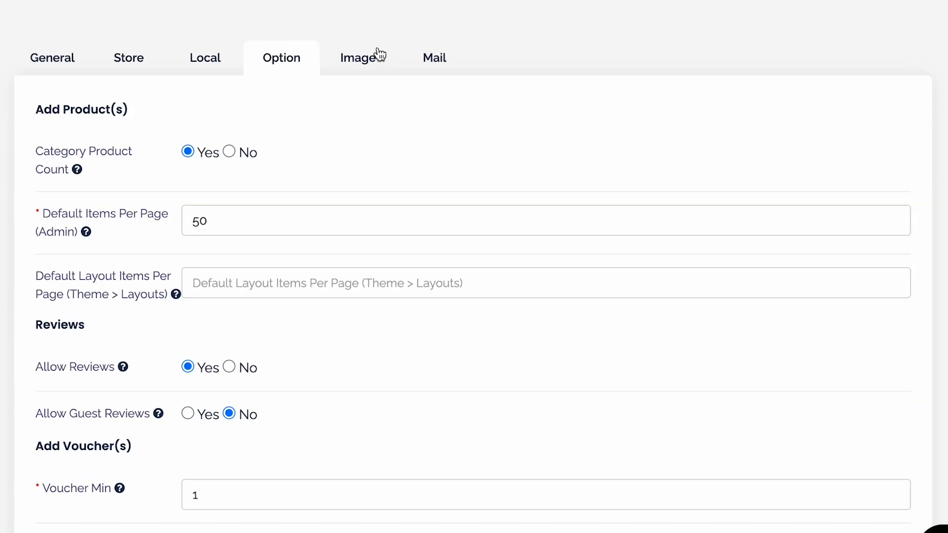
pyautogui.click(360, 62)
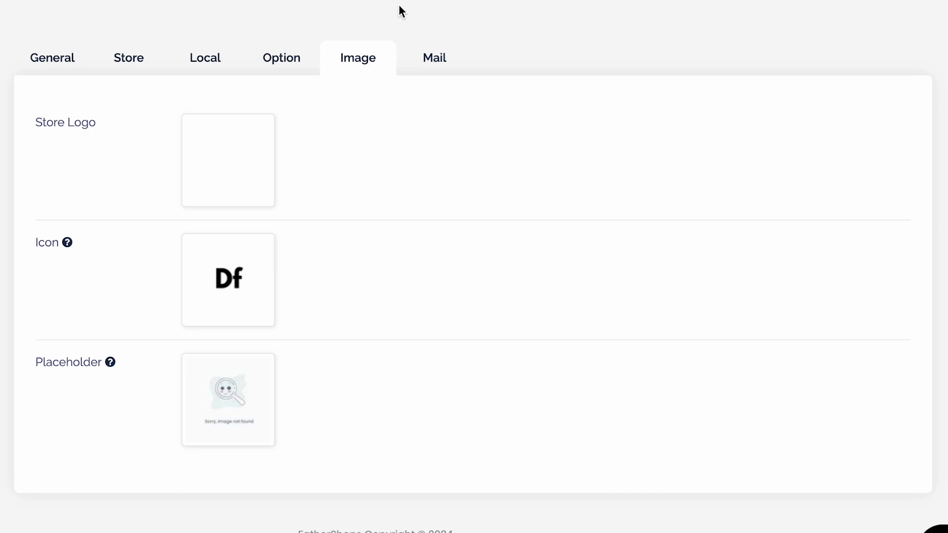
pyautogui.click(441, 69)
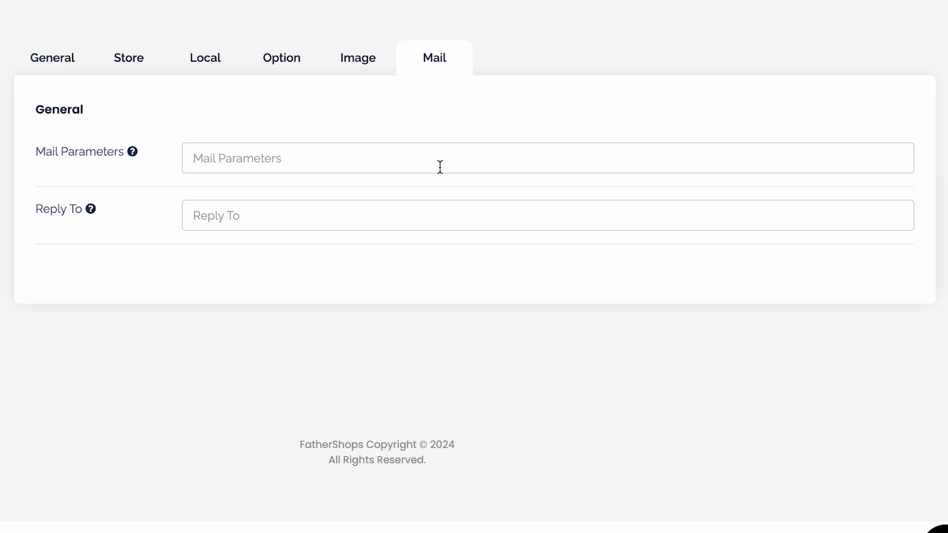